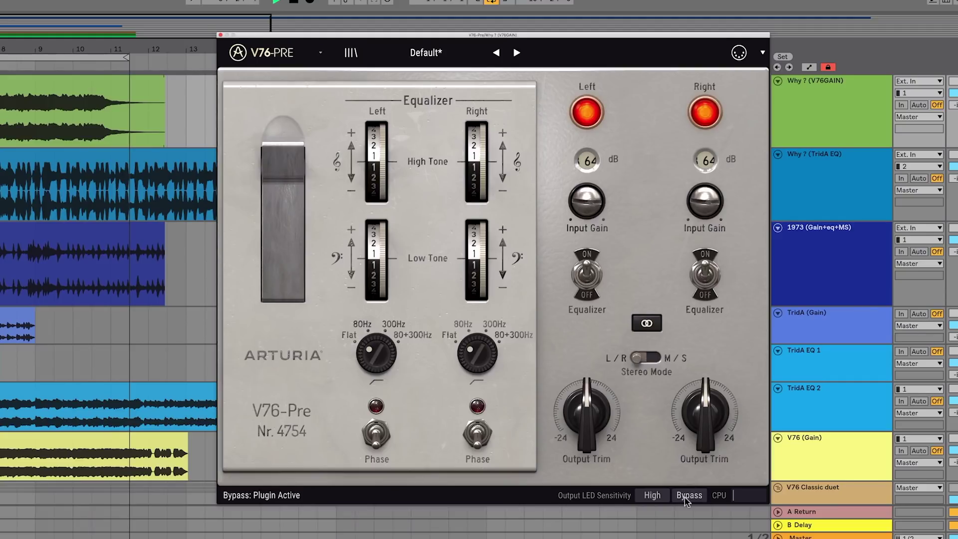
- Toggle the V76-Pre's bypass to compare the dry and processed sound of the Why ? (V76GAIN) track
click(688, 495)
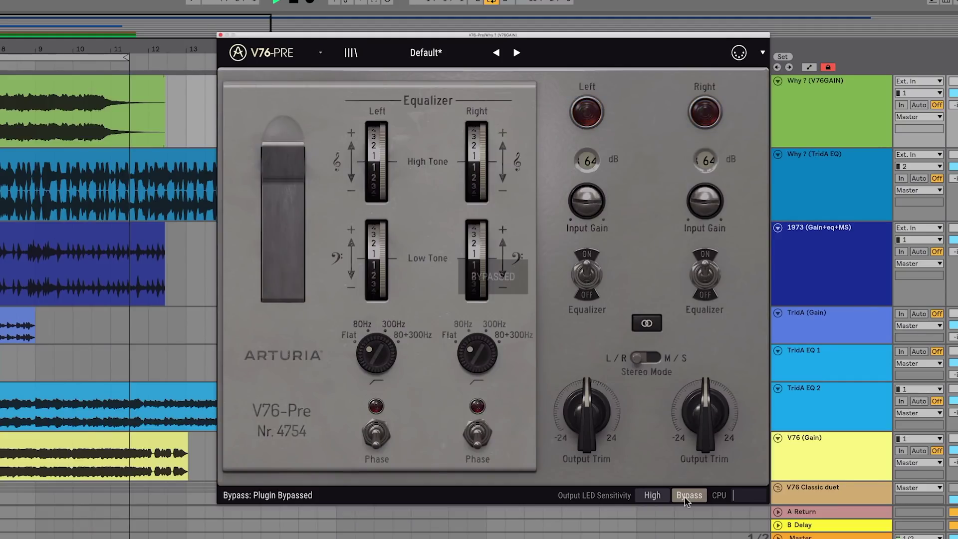
click(686, 497)
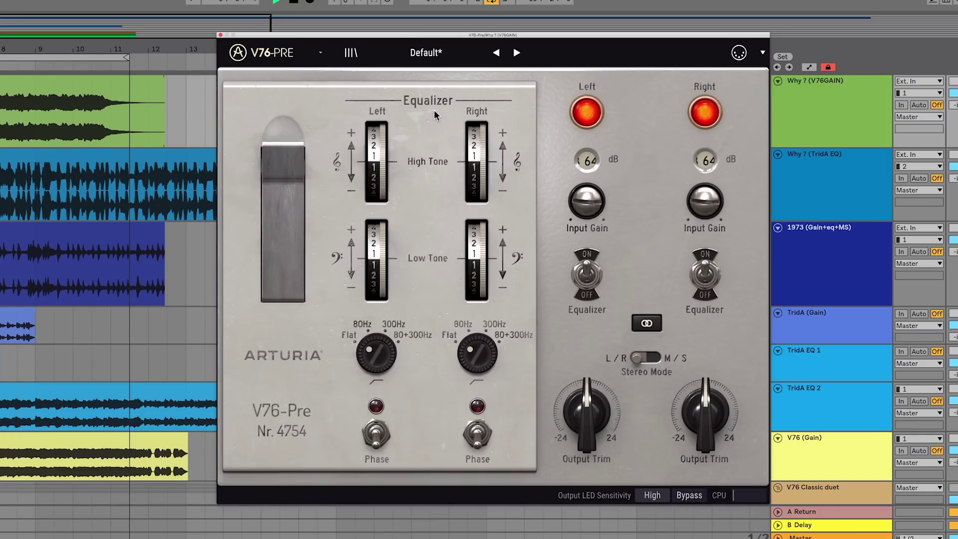
click(690, 496)
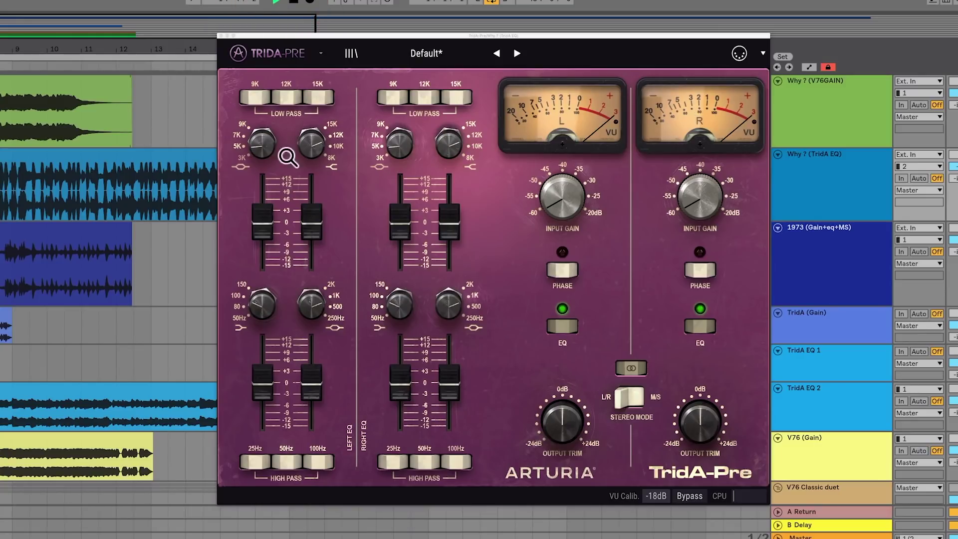
- Try out the left channel's low and high EQ band gain faders on the TridA-Pre
drag(259, 389, 310, 372)
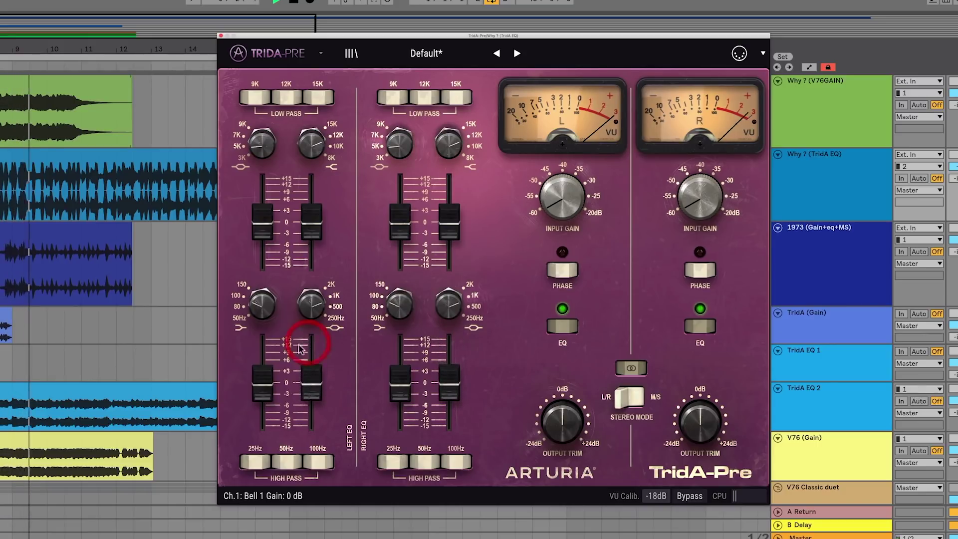
drag(262, 219, 312, 231)
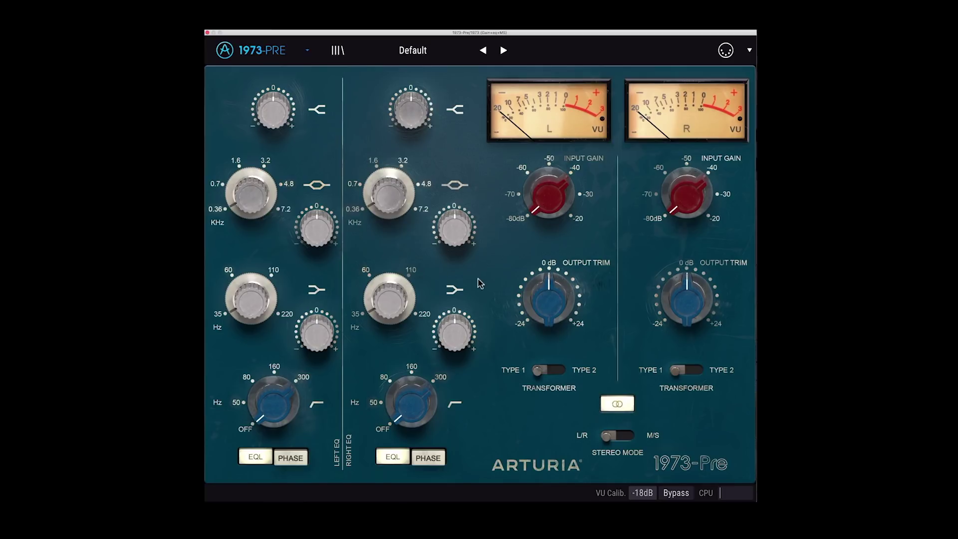
- Play the drum bus, raise the 1973-Pre's linked input gain to about -37 dB, and compare it against bypass
drag(541, 223, 542, 221)
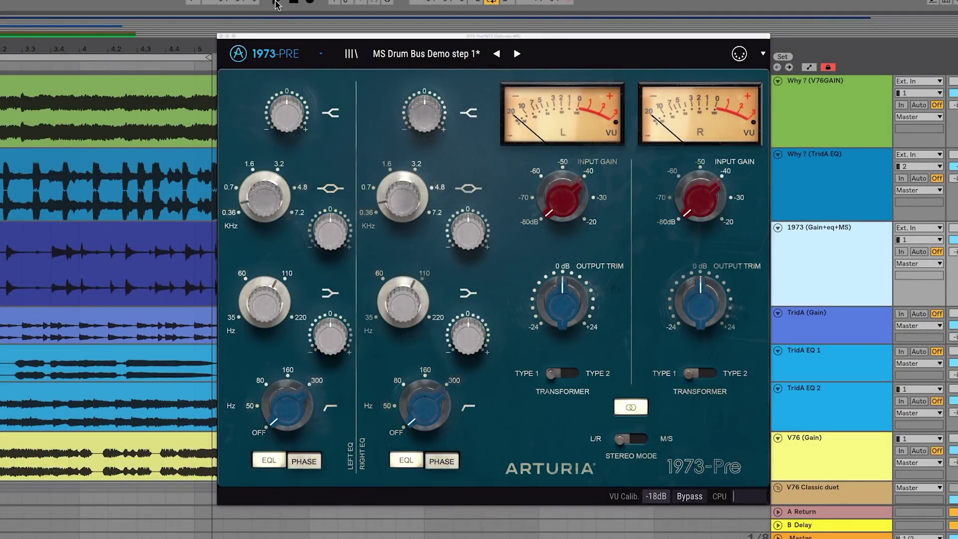
click(275, 2)
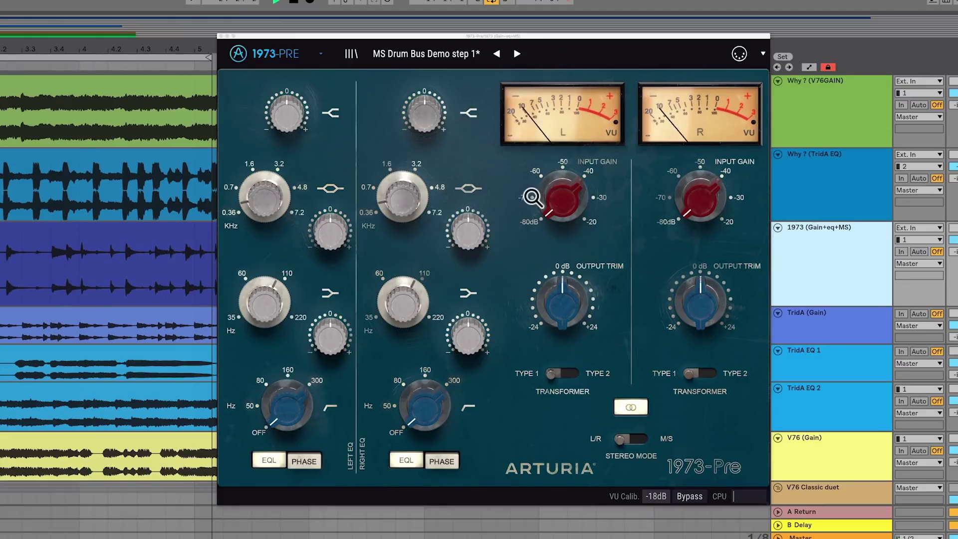
drag(562, 203, 541, 143)
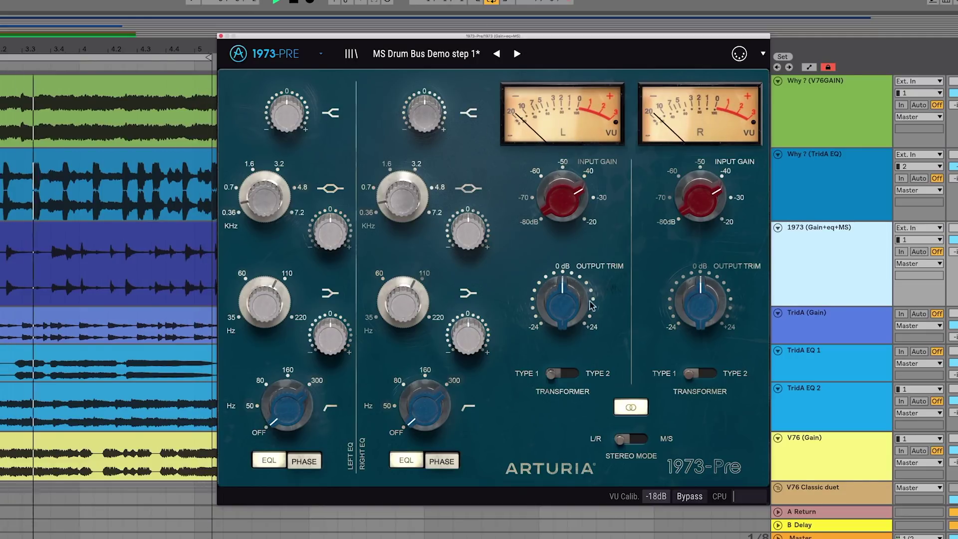
click(689, 497)
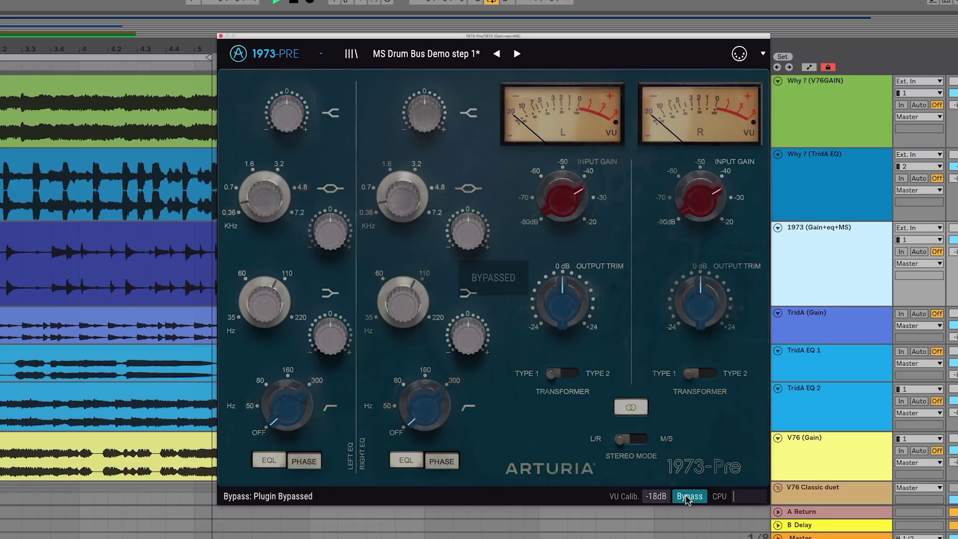
click(687, 496)
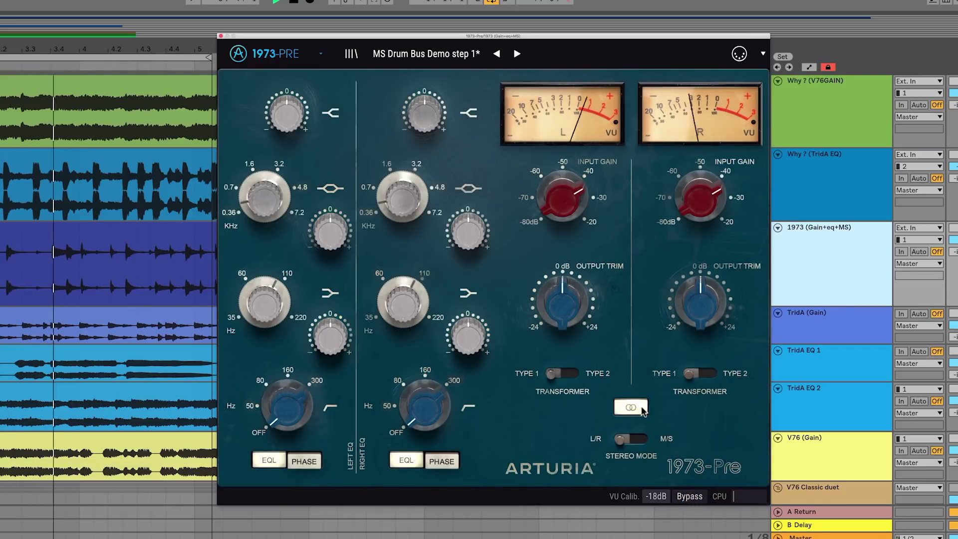
- Drive the linked input gain up to -23.4 dB and compare the result against bypass
mouse_move(562, 213)
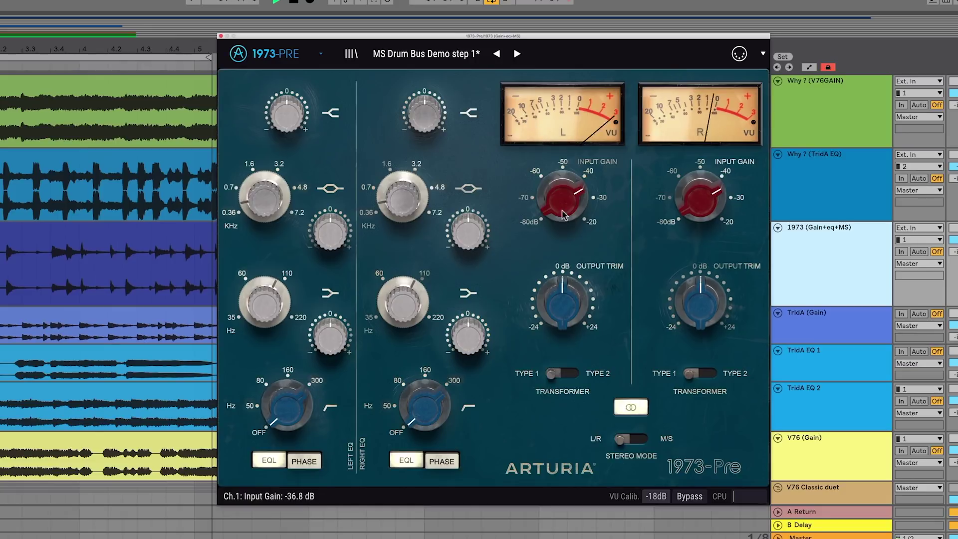
drag(562, 213, 562, 198)
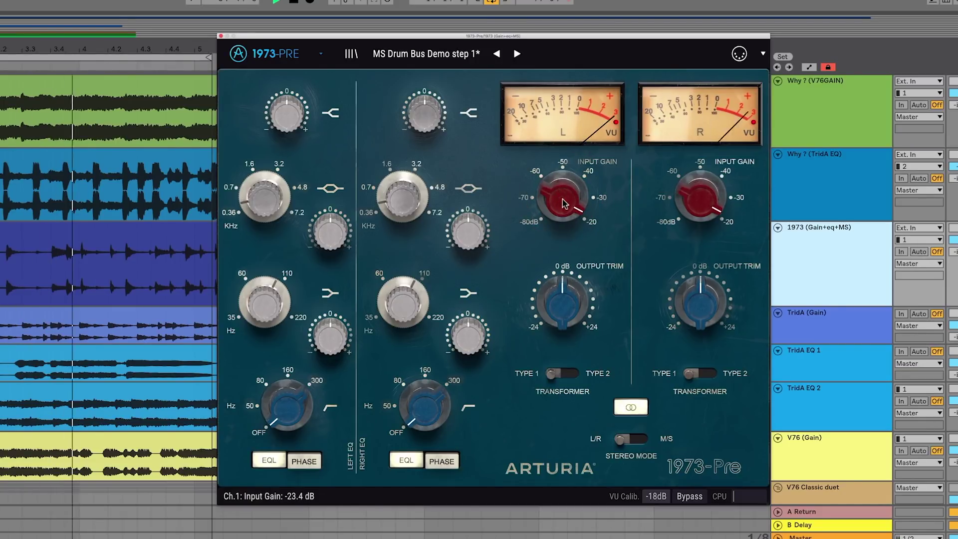
click(687, 495)
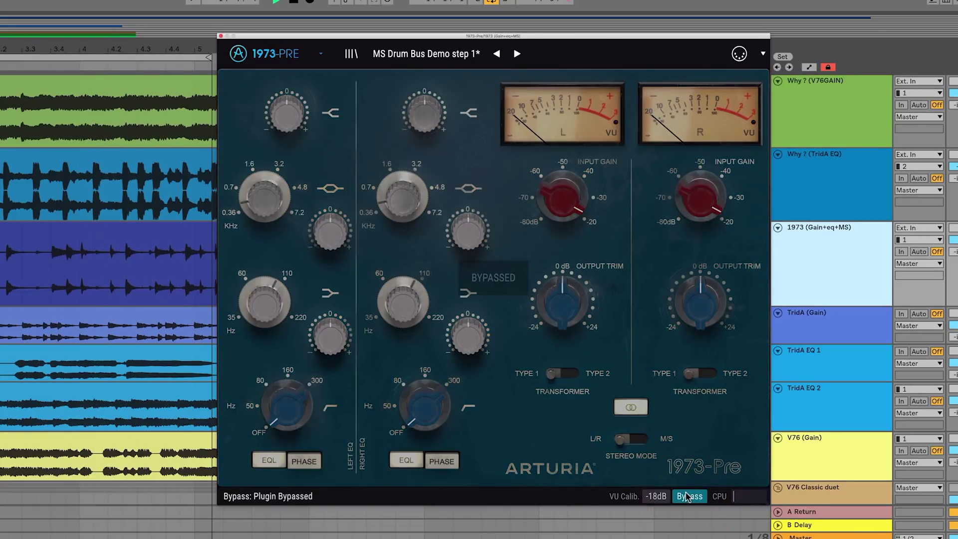
click(687, 495)
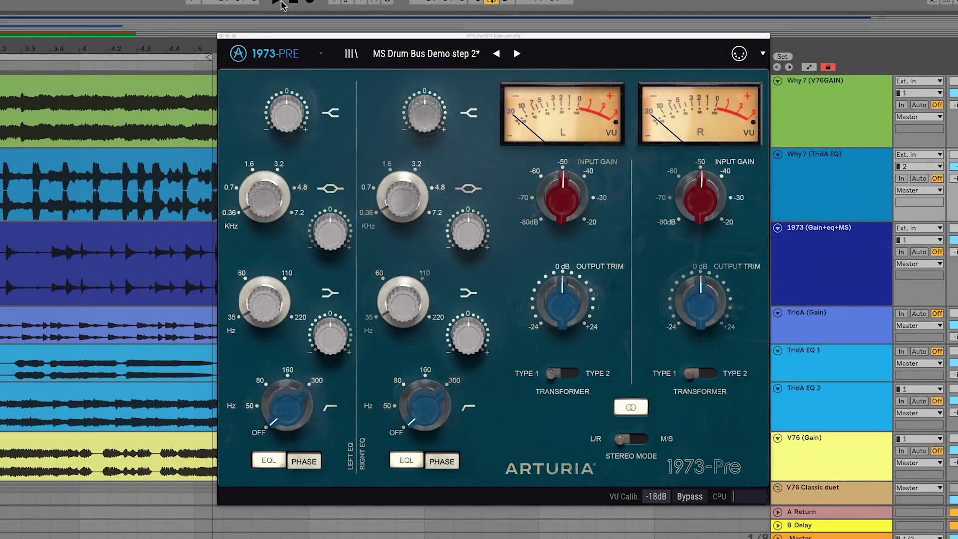
- During playback, shape the linked EQ by boosting the low shelf, slightly cutting the mid bell, and raising the high shelf to +5.0 dB
click(278, 2)
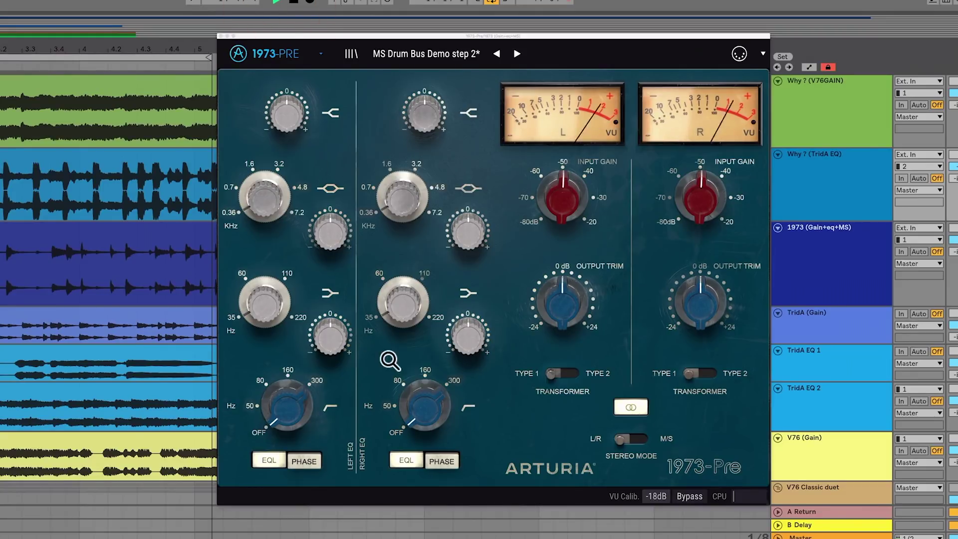
drag(405, 319, 399, 274)
drag(484, 347, 471, 327)
mouse_move(405, 200)
mouse_down()
mouse_move(408, 209)
mouse_move(399, 197)
mouse_up()
drag(457, 216, 468, 241)
drag(432, 116, 433, 110)
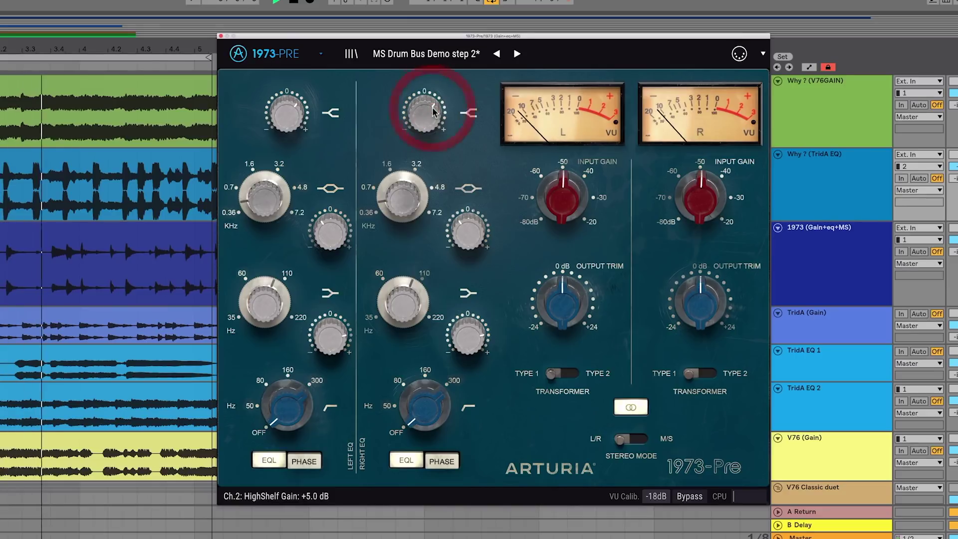
- Compare the equalized drum bus with the bypassed sound several times and stop playback
click(689, 496)
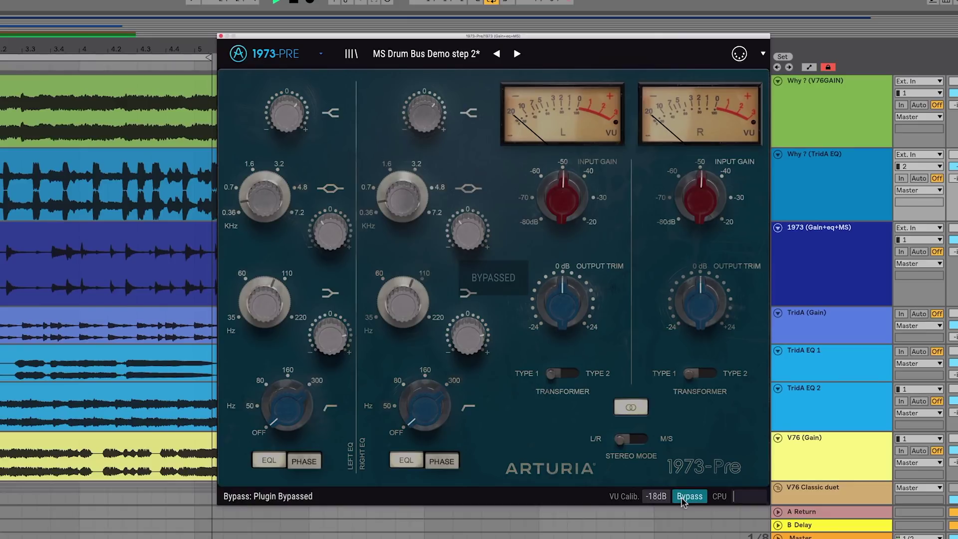
click(682, 497)
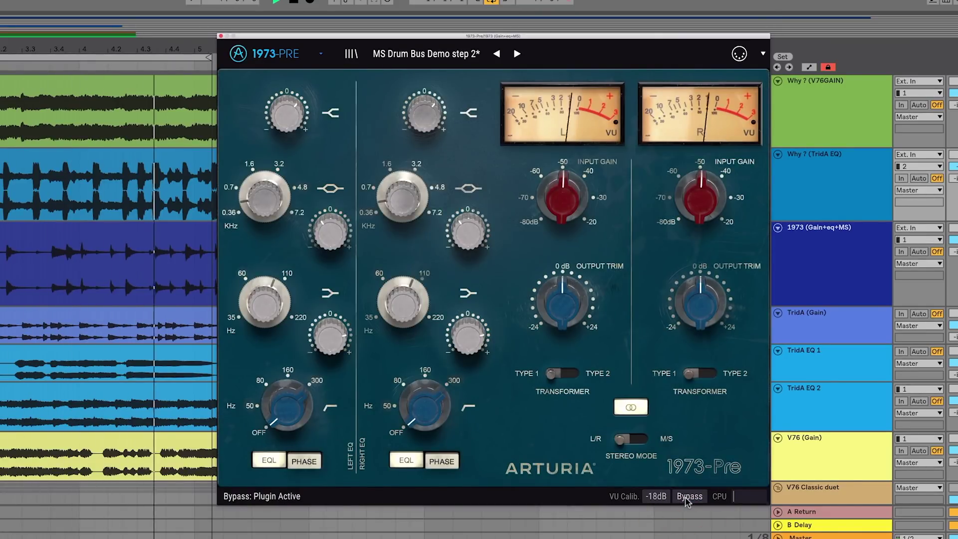
click(686, 497)
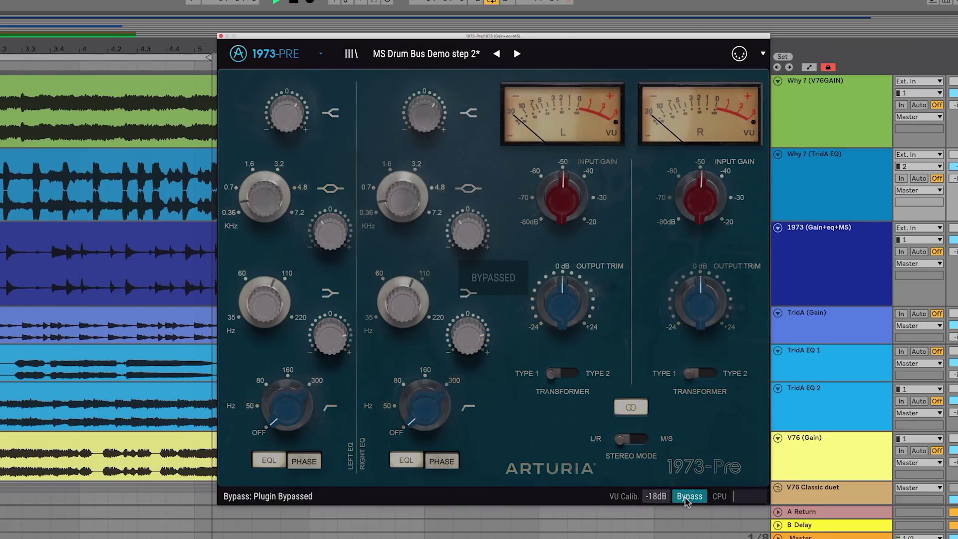
click(685, 496)
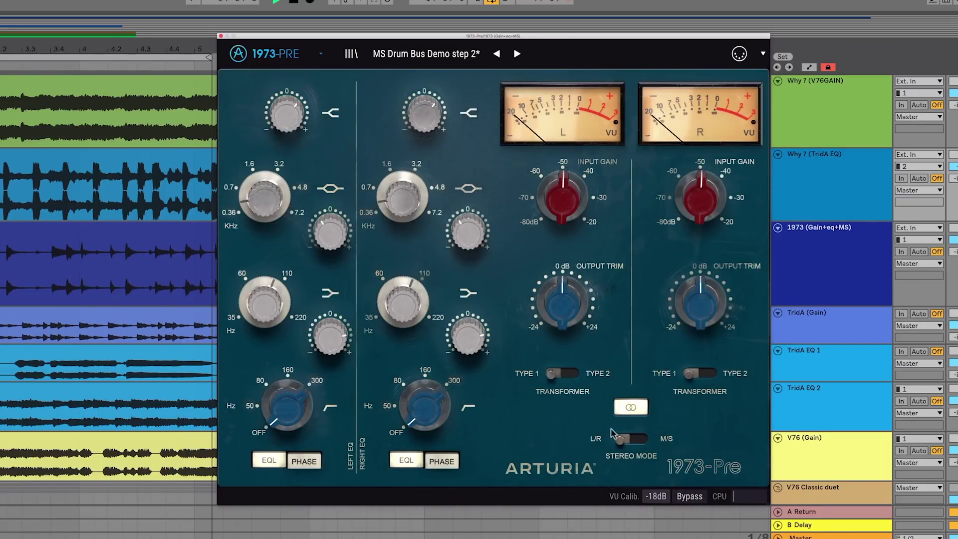
click(295, 4)
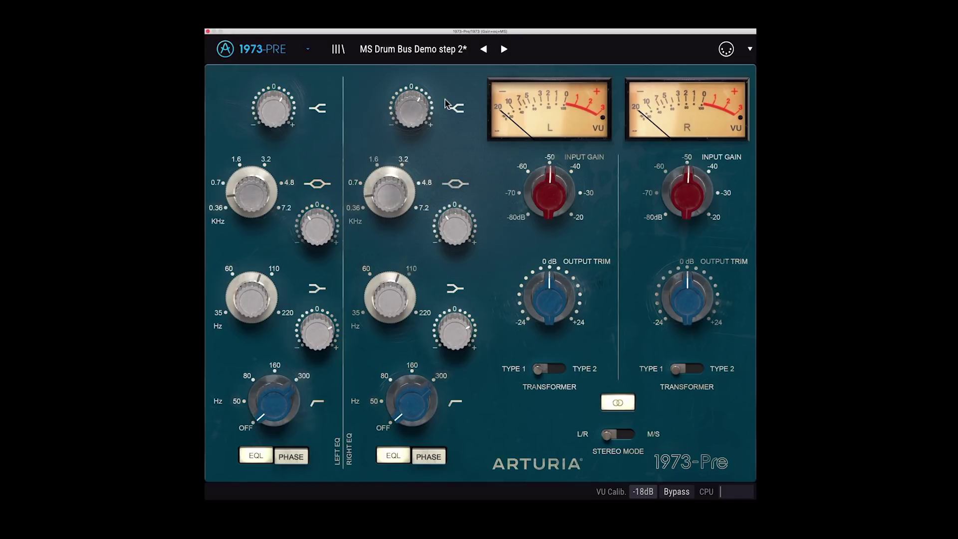
- Demonstrate the phase reverse switches by switching the left and right channel's phase on and back off
click(295, 457)
click(297, 458)
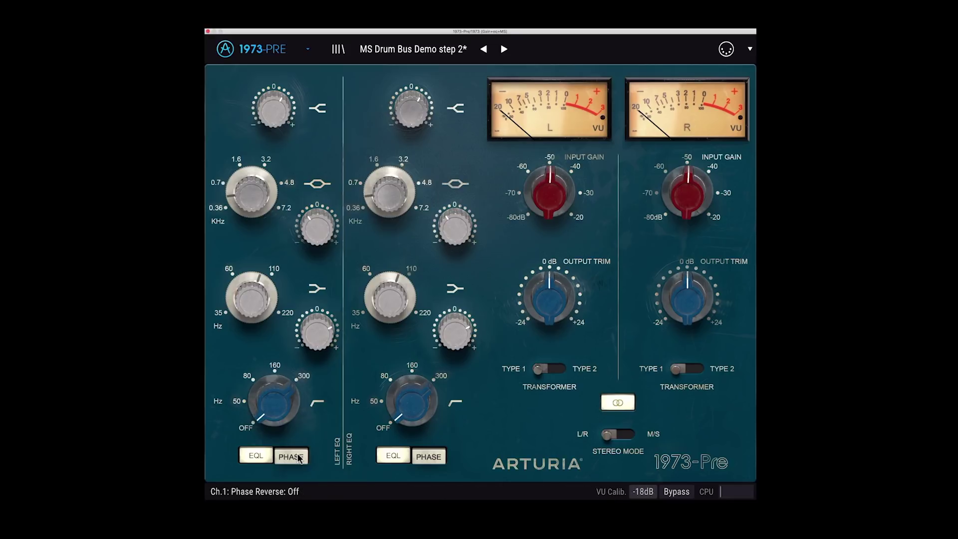
click(295, 458)
click(297, 456)
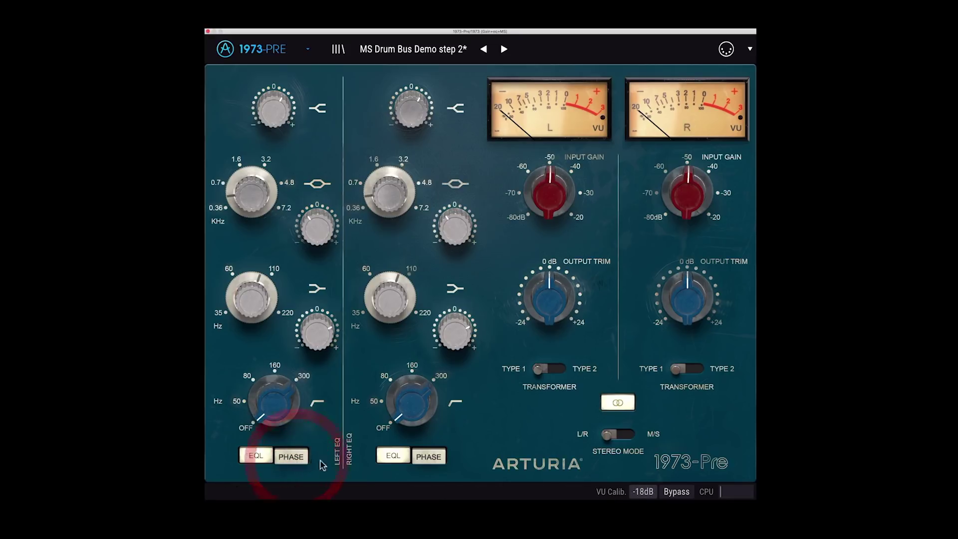
click(428, 459)
click(425, 459)
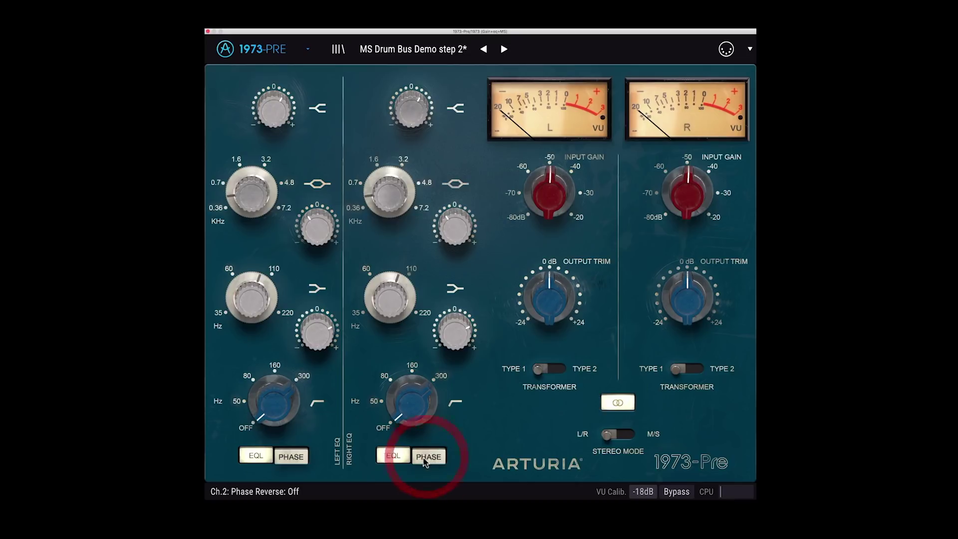
- Try adjusting the left channel's output trim and reset it to 0 dB
mouse_move(282, 97)
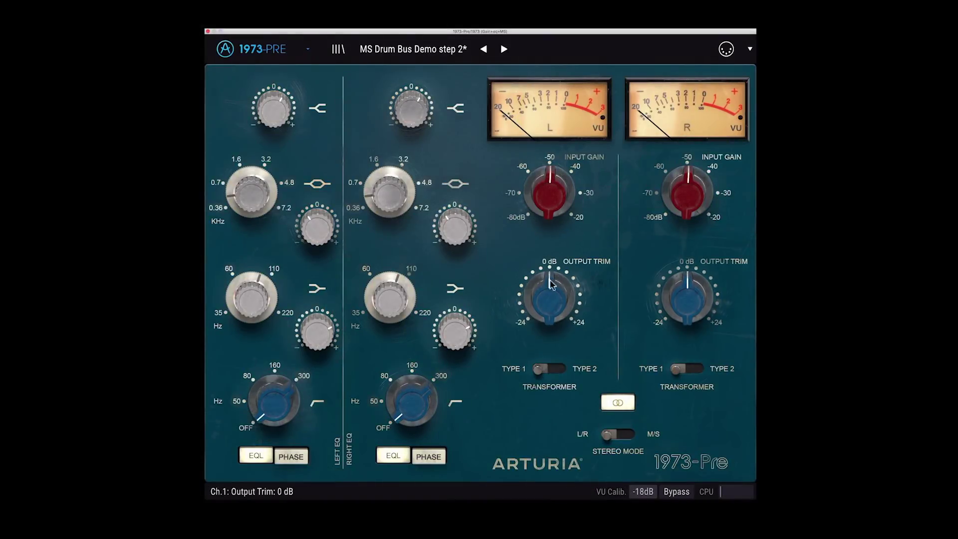
mouse_move(669, 287)
mouse_move(551, 318)
mouse_down()
mouse_move(550, 305)
mouse_move(546, 314)
mouse_up()
double_click(545, 316)
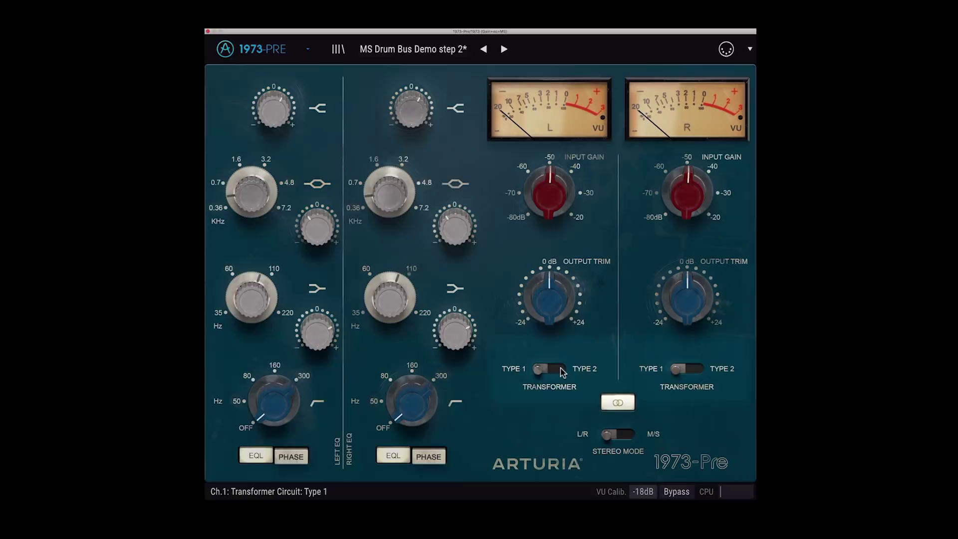
- Switch the transformer circuit between Type 1 and Type 2, ending on Type 1
mouse_move(562, 372)
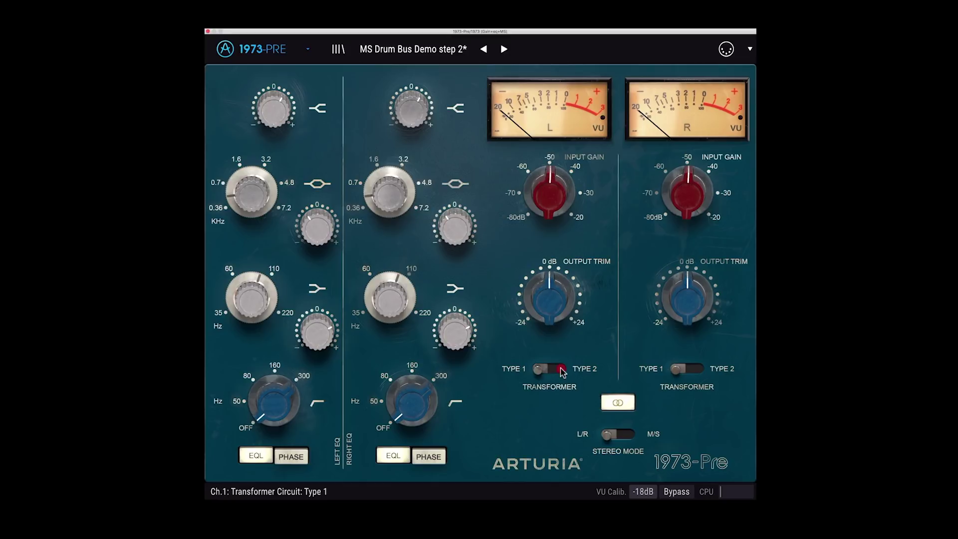
click(562, 370)
click(552, 370)
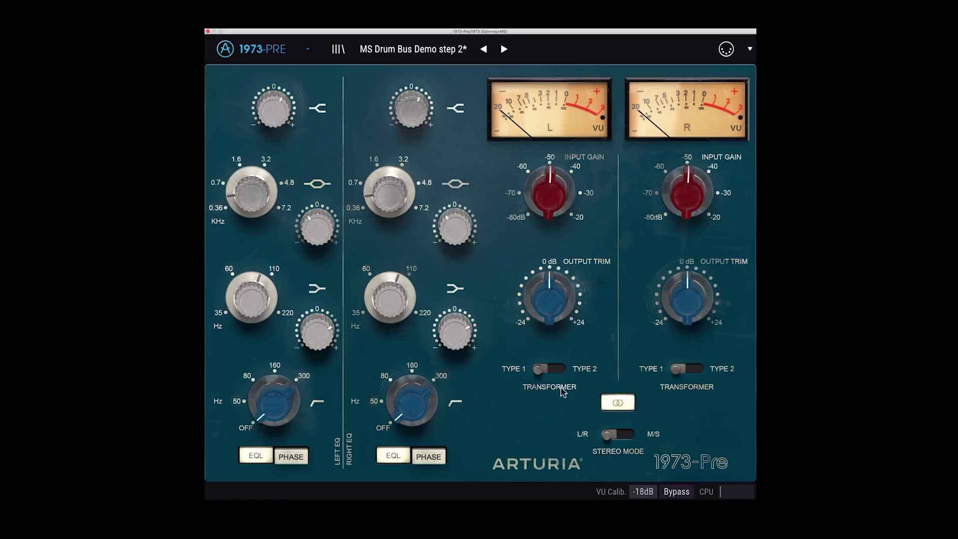
click(542, 370)
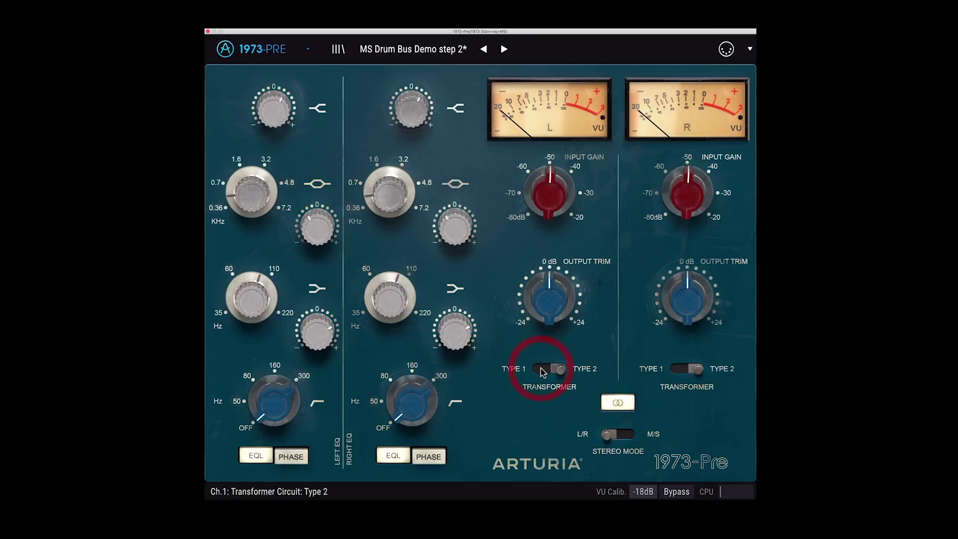
click(543, 369)
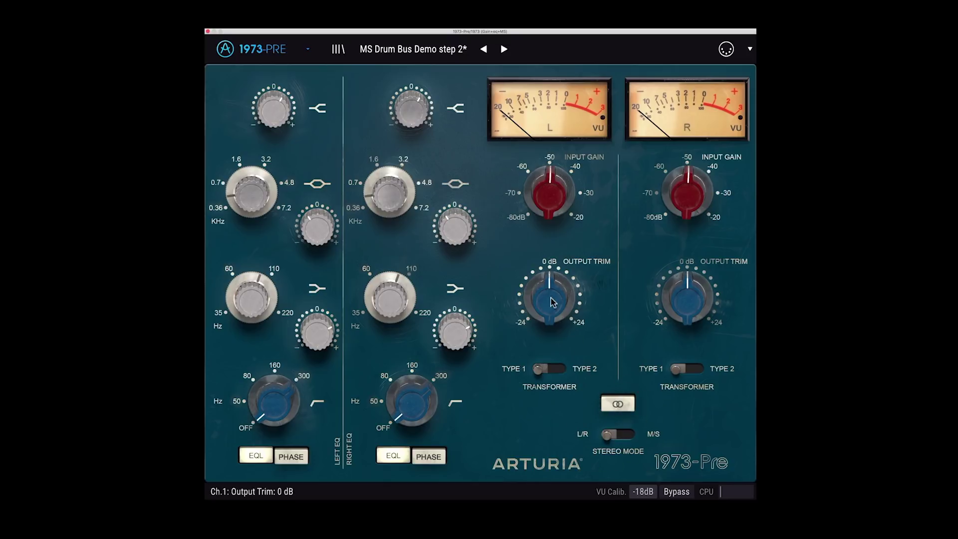
- Try the left output trim with the channels unlinked, and toggle the stereo link on and off
mouse_move(551, 298)
mouse_down()
mouse_move(549, 330)
mouse_move(549, 298)
mouse_up()
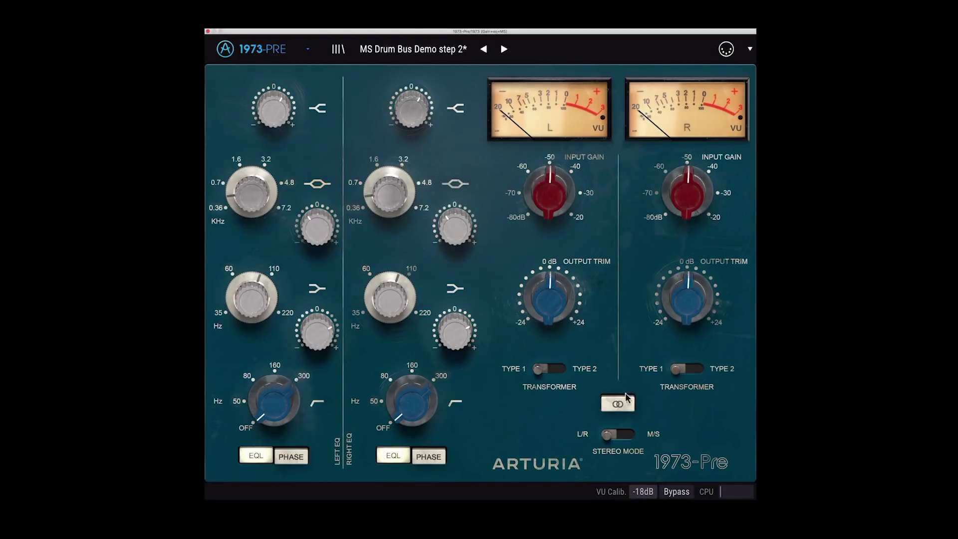
click(624, 401)
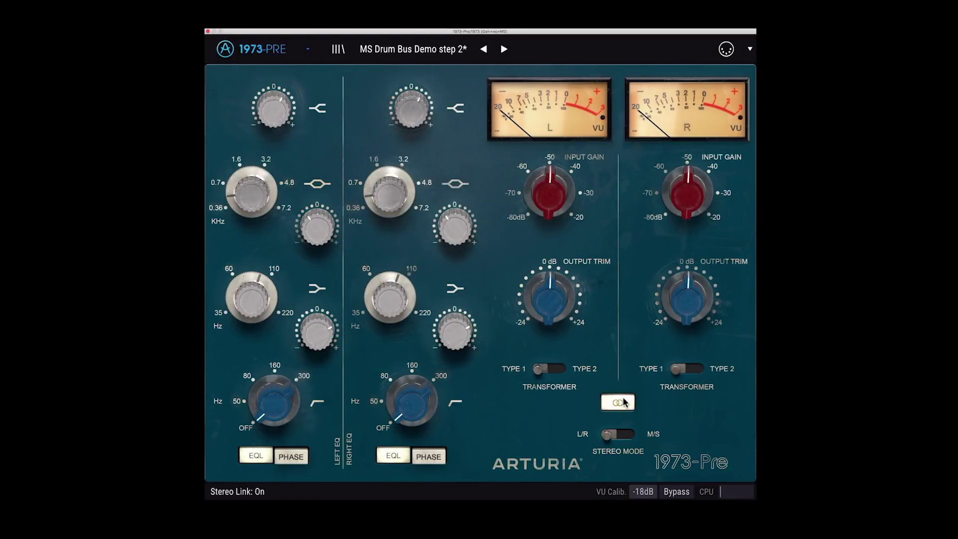
click(624, 402)
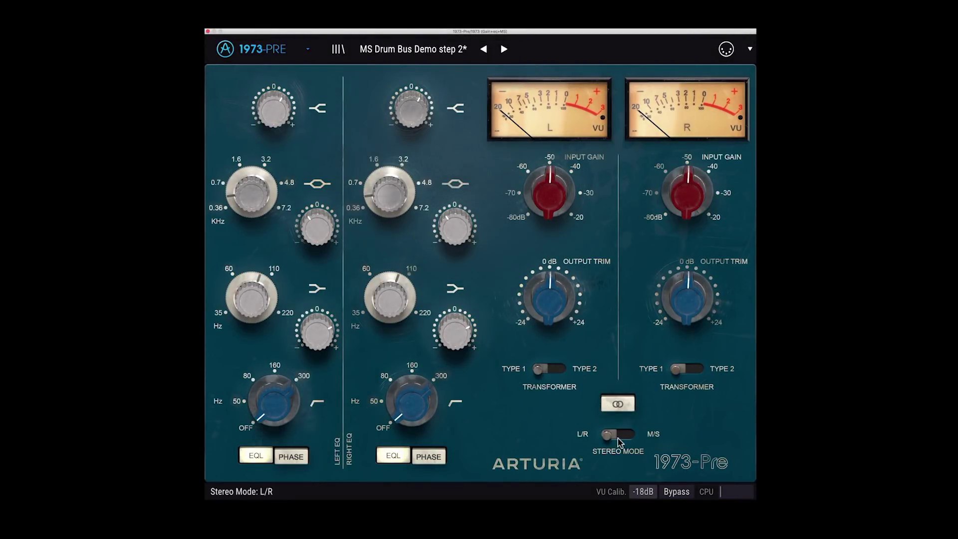
- Switch the stereo mode to M/S and back to L/R, and turn the stereo link on
click(618, 438)
click(618, 438)
click(624, 410)
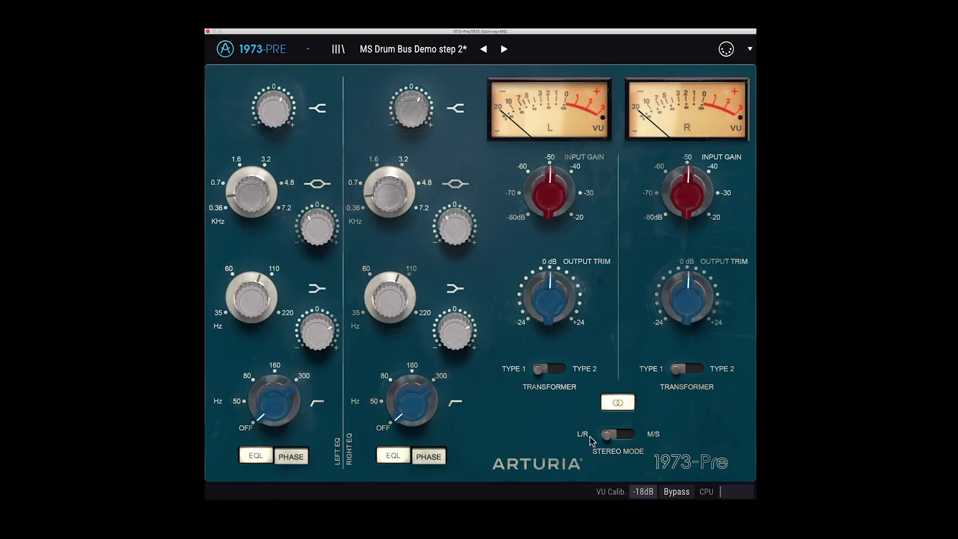
- Try the right channel's high-pass and low shelf gain controls, leaving the high-pass Off, and turn the stereo link off
mouse_move(419, 404)
mouse_down()
mouse_move(425, 352)
mouse_move(413, 401)
mouse_up()
drag(453, 346, 448, 367)
click(617, 403)
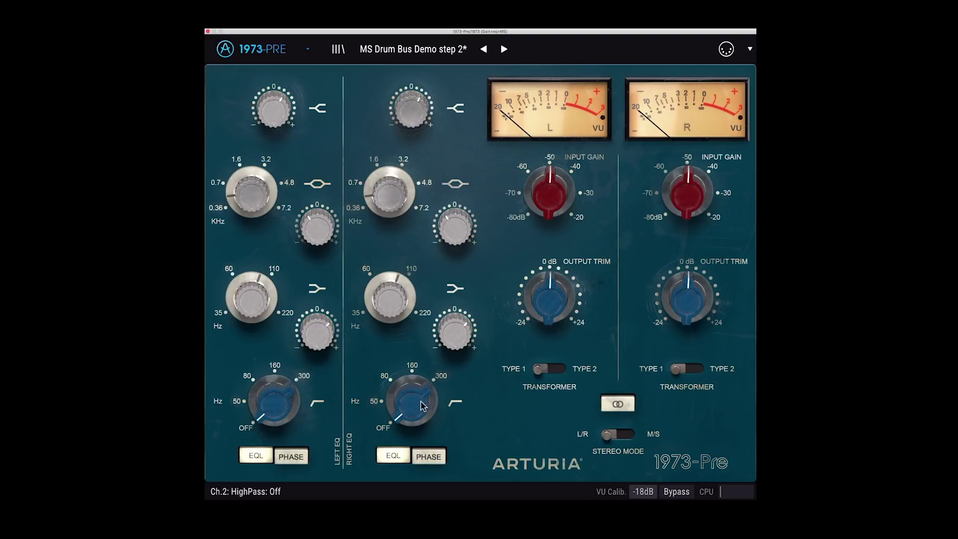
- Try raising the right channel's high-pass and lowering its low shelf frequency, and switch the stereo mode to M/S
drag(419, 407, 449, 376)
drag(404, 311, 397, 335)
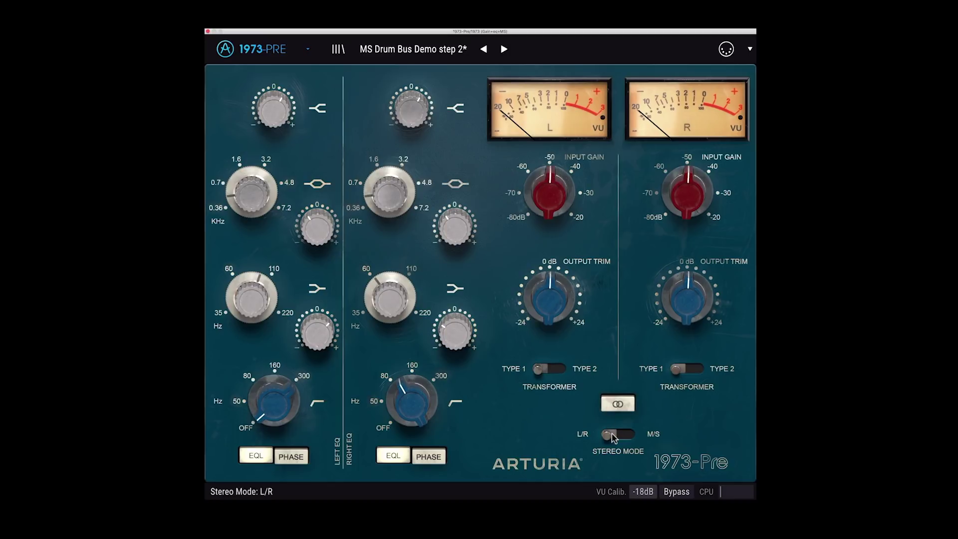
click(612, 435)
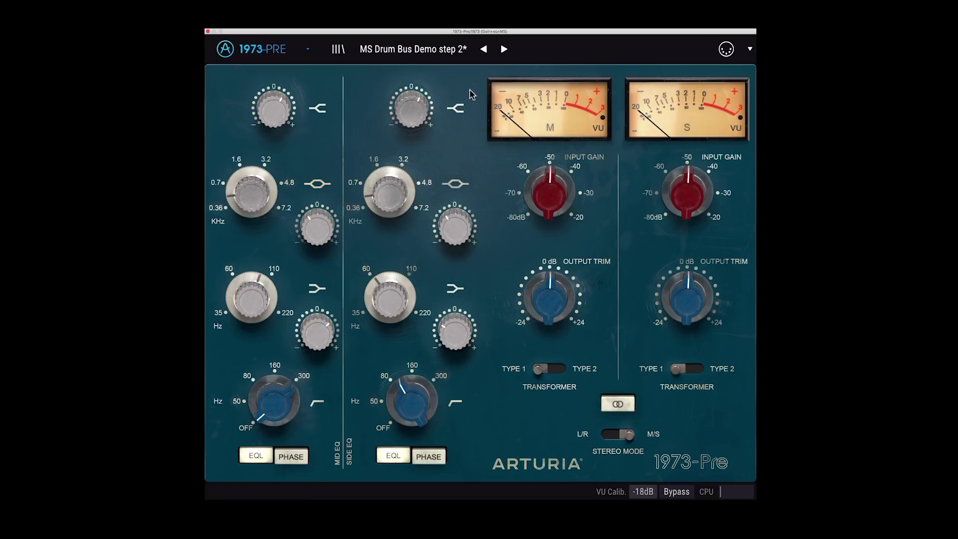
- Reload the preset MS Drum Bus Demo step 2 and start playback of the drum bus
click(413, 49)
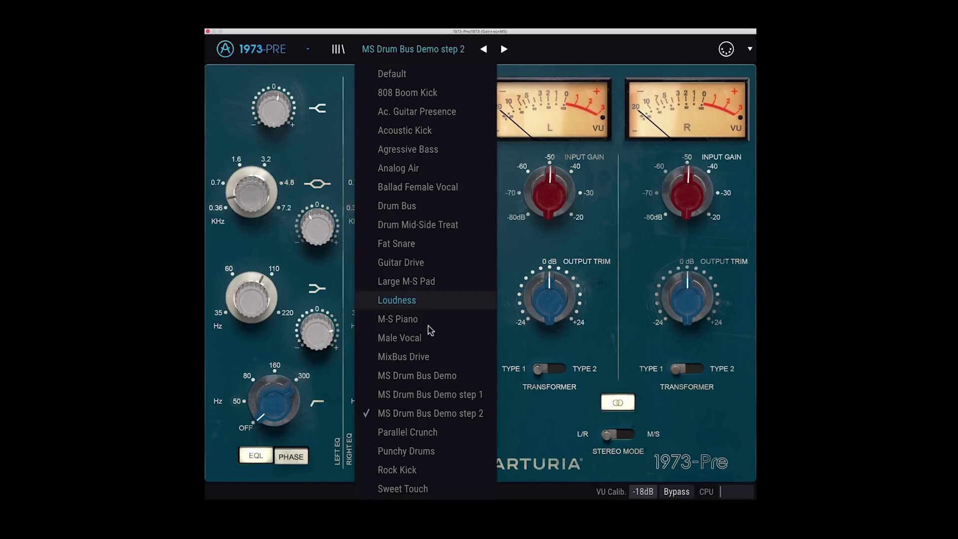
click(428, 374)
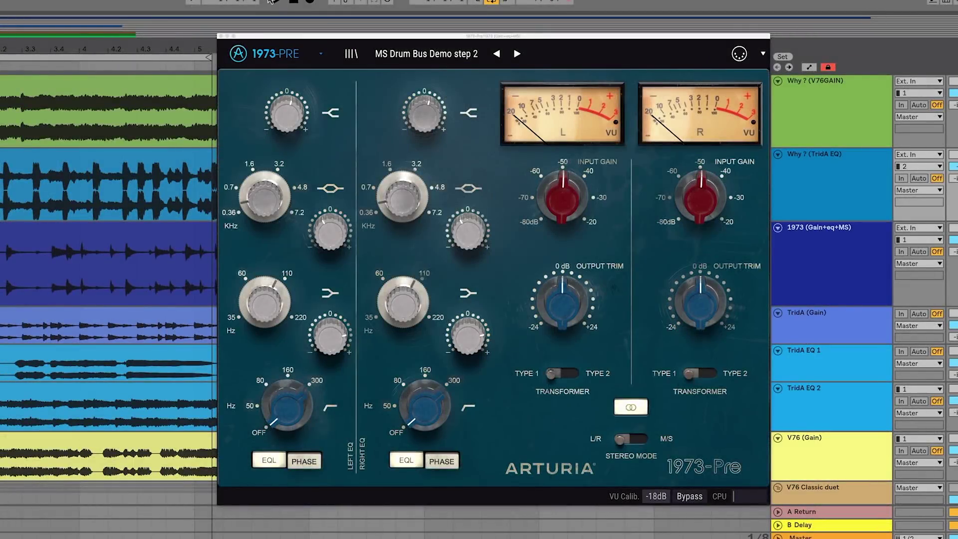
click(276, 2)
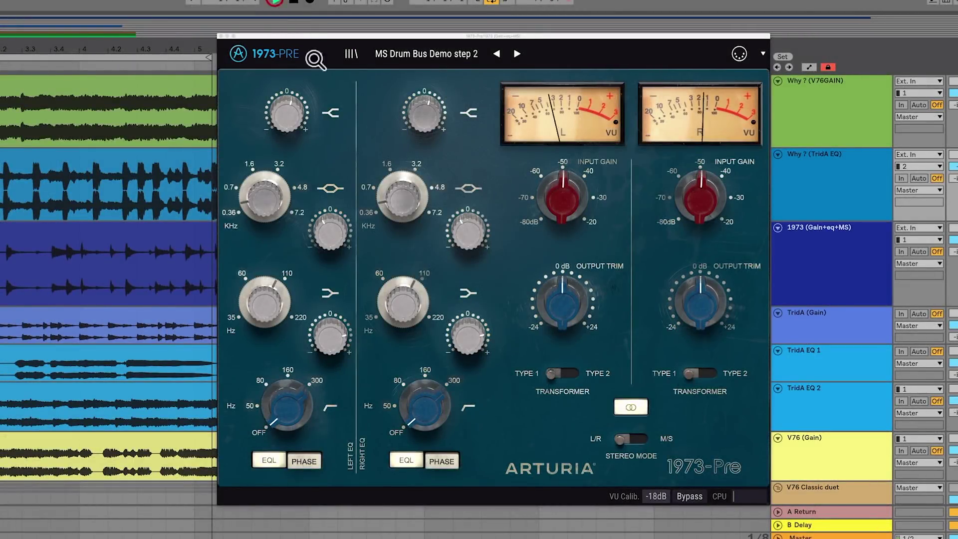
- Switch the stereo mode to M/S and clean up the Side lows with a 55.3 Hz high-pass and the low shelf gain at 0
click(636, 439)
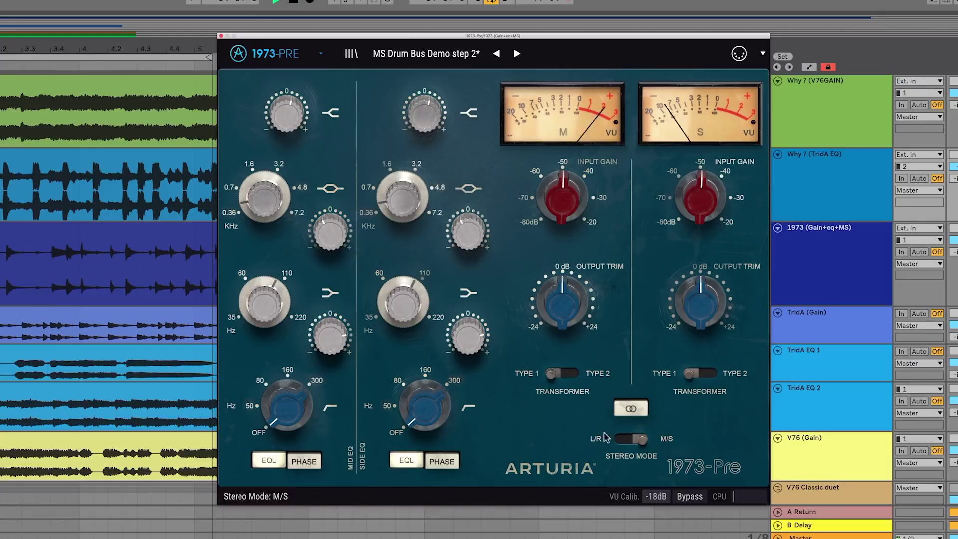
drag(435, 418, 423, 394)
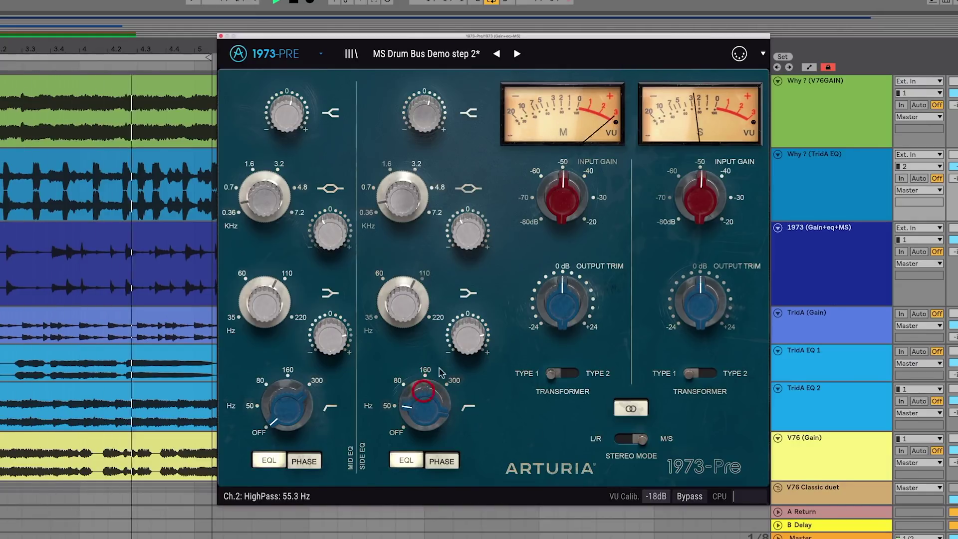
double_click(471, 320)
- Boost the Side channel's mid band and high shelf gains, and raise its input gain to about -20 dB
drag(468, 252, 477, 217)
drag(438, 118, 438, 106)
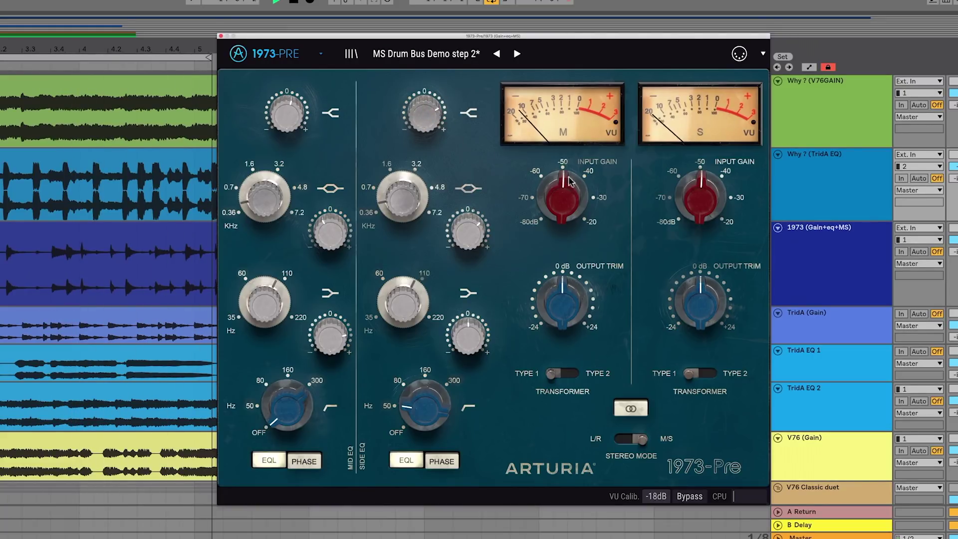
drag(692, 212, 690, 162)
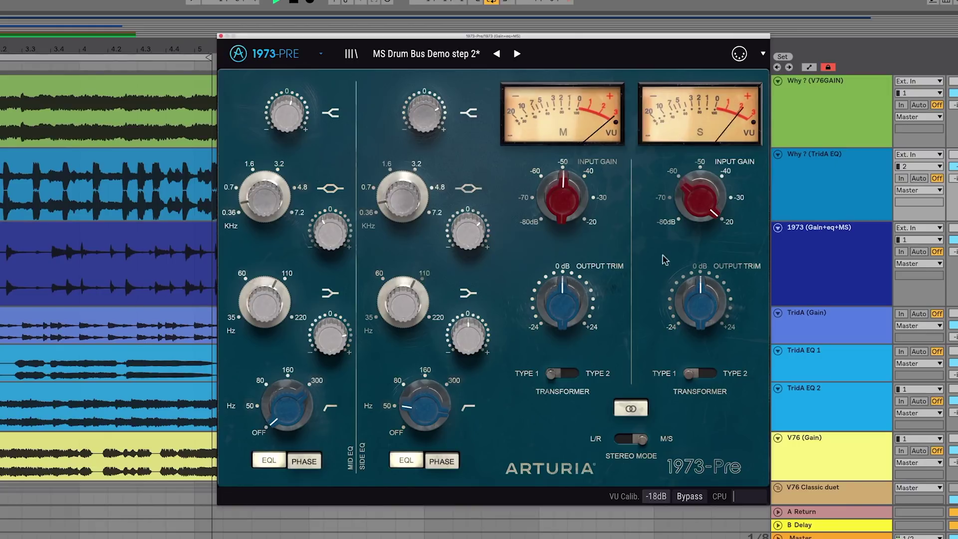
- Compare the processed and bypassed drum bus several times, leaving the plugin active, and stop playback
click(691, 495)
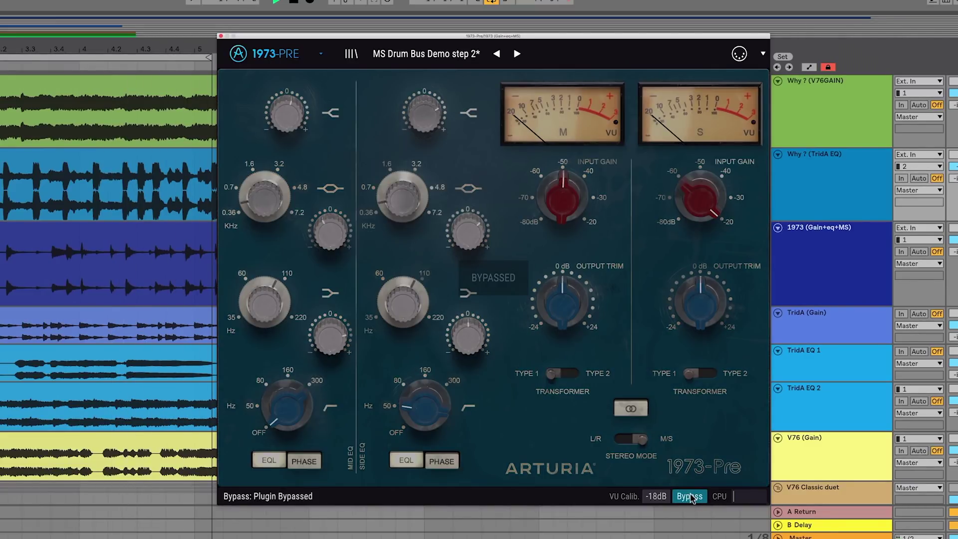
click(692, 496)
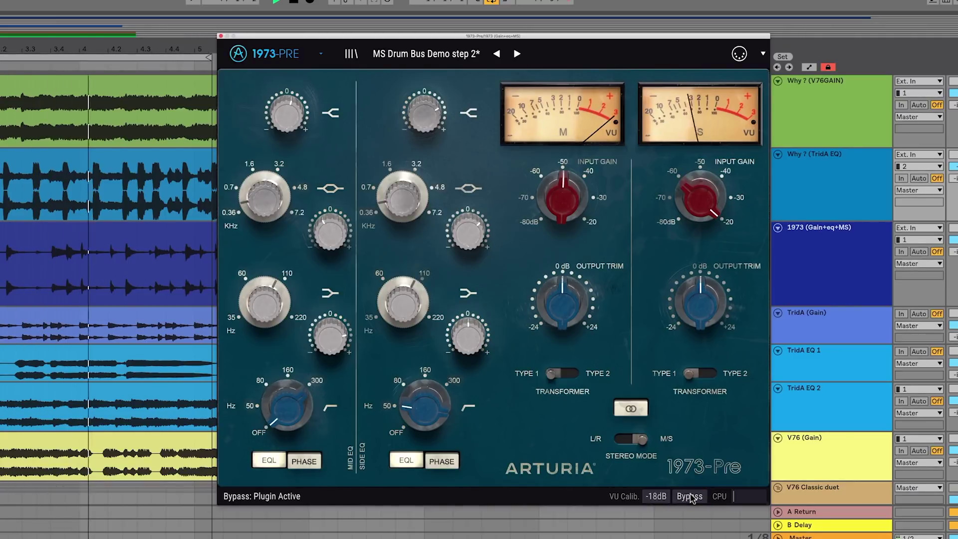
click(692, 496)
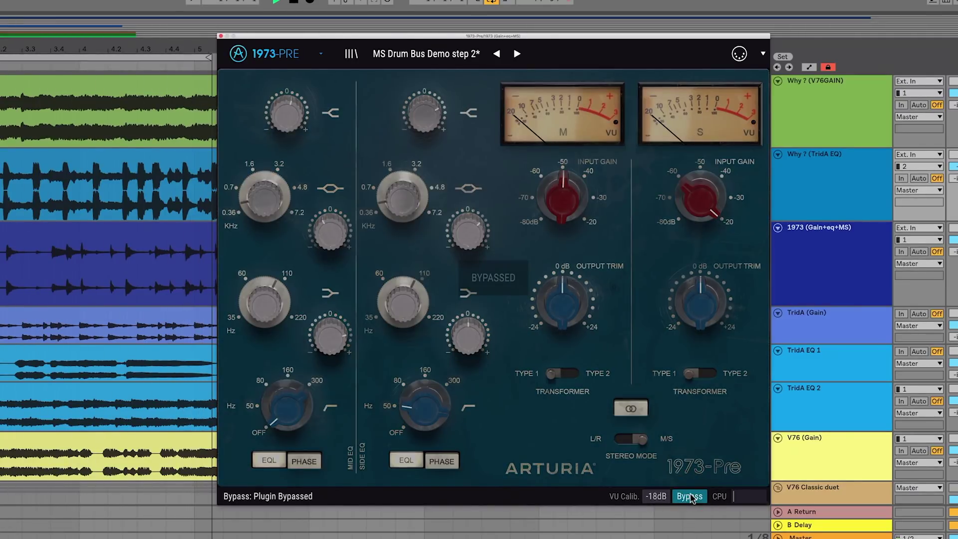
click(692, 496)
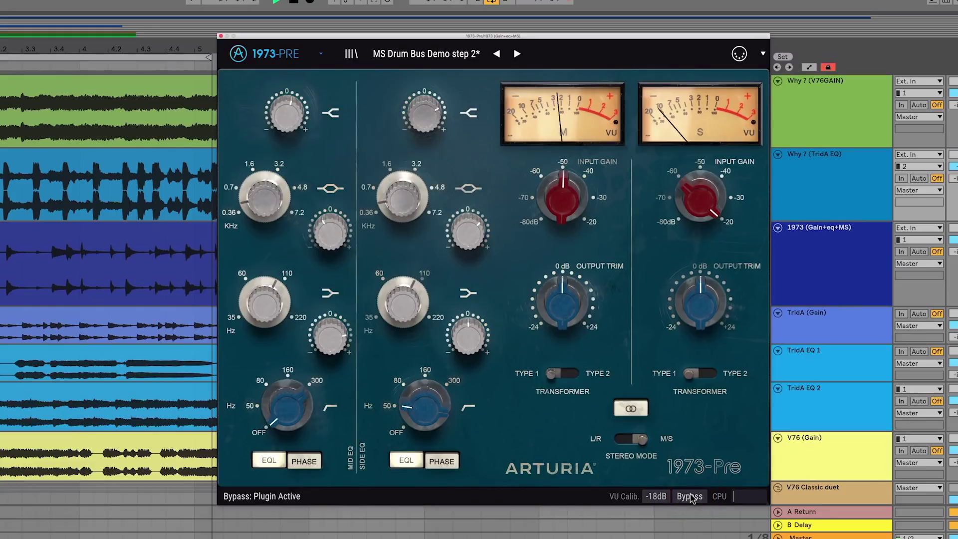
click(692, 496)
click(691, 496)
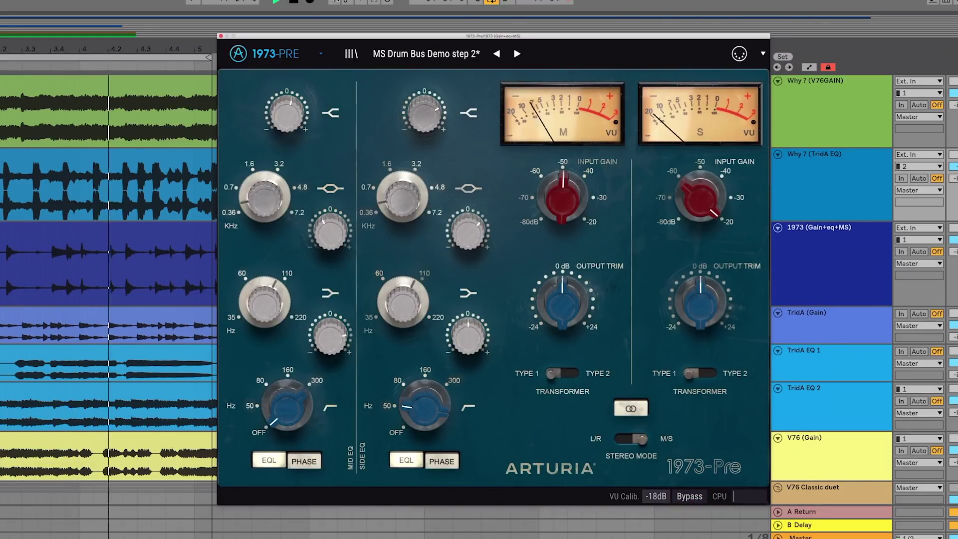
click(295, 5)
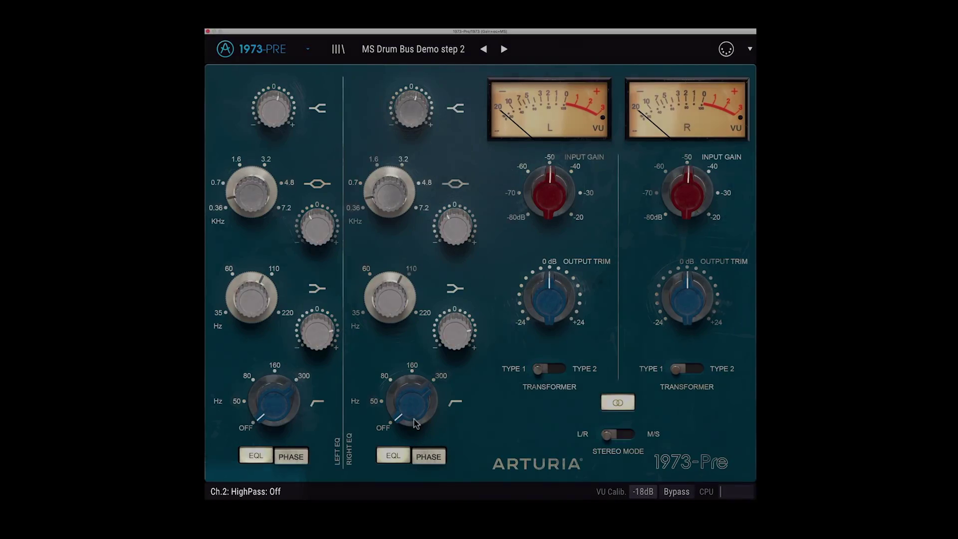
- Toggle the 1973-Pre bypass on and off, leaving the plugin active, and examine the VU calibration setting
mouse_move(416, 423)
mouse_down()
mouse_move(414, 413)
mouse_move(416, 423)
mouse_up()
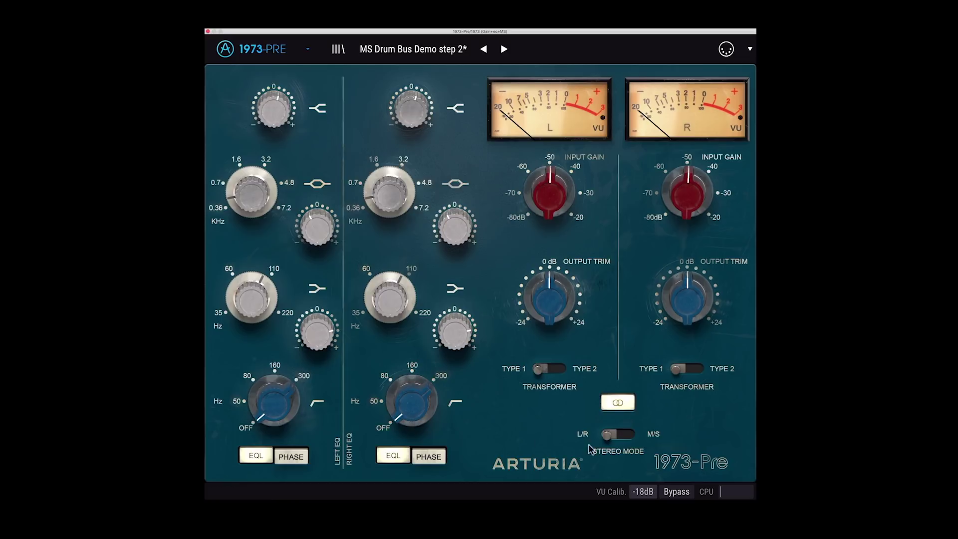
click(672, 494)
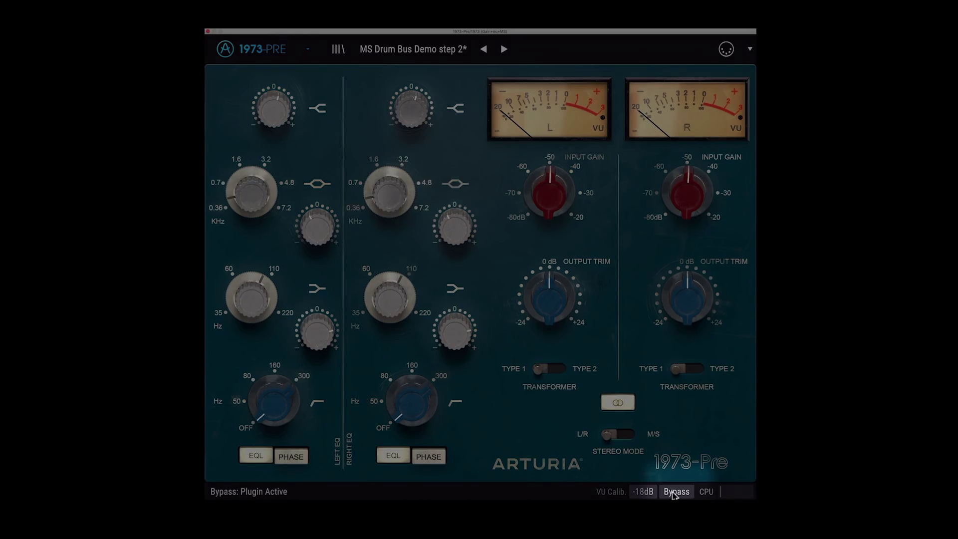
click(672, 494)
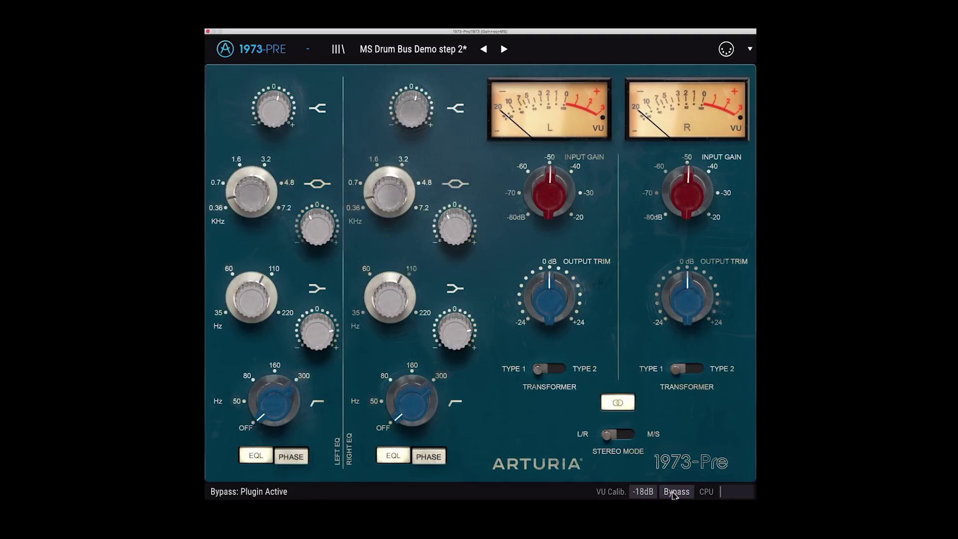
click(674, 494)
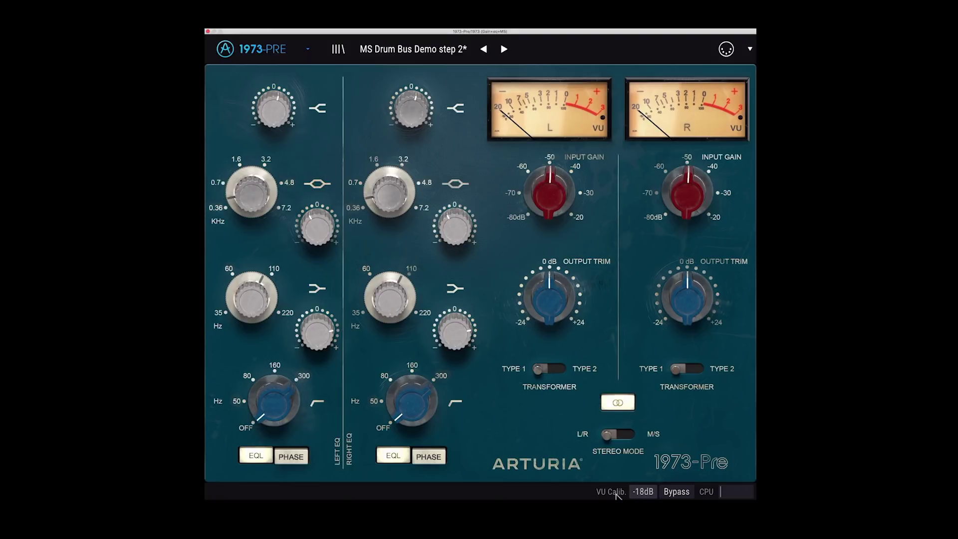
click(617, 494)
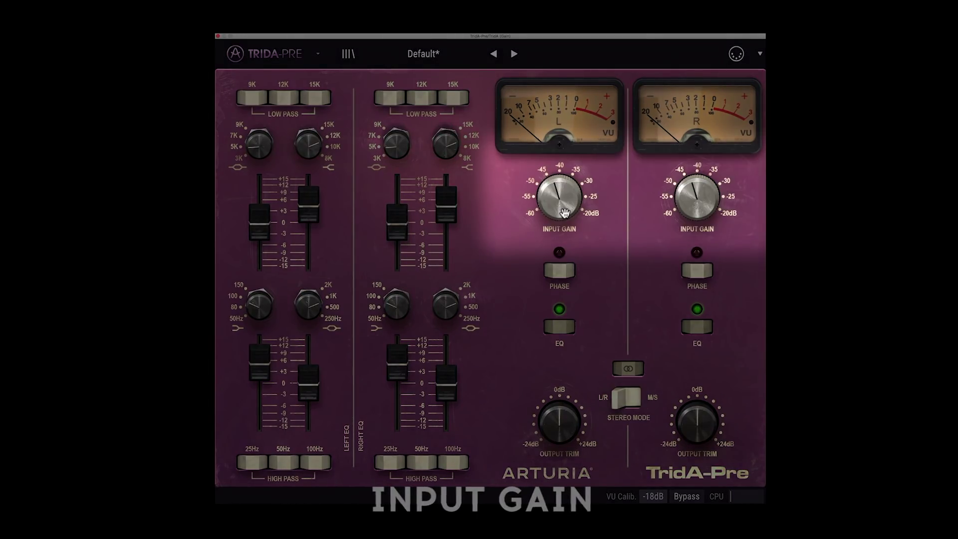
- Raise the linked input gain on TridA-Pre to about -25 dB and compare it with the bypassed signal
drag(565, 209, 565, 202)
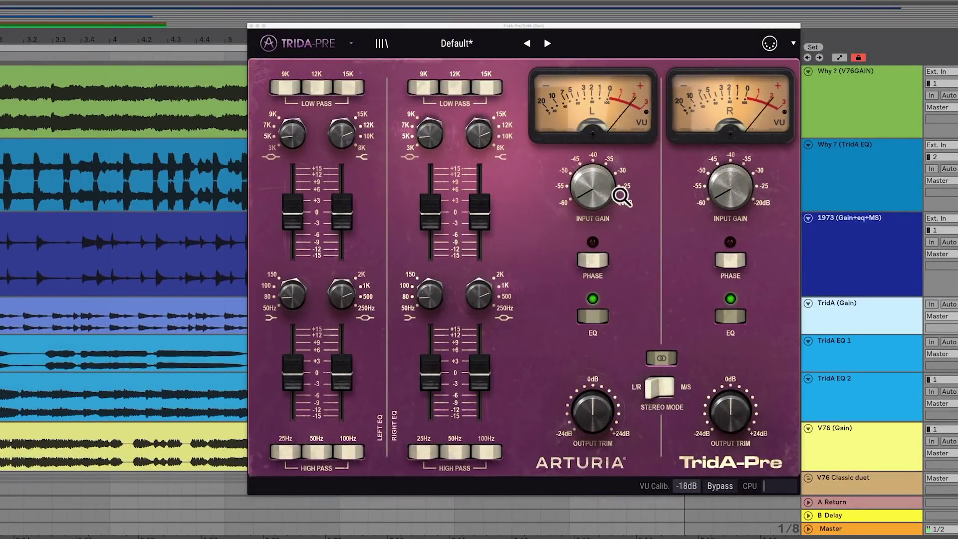
click(601, 185)
drag(601, 185, 594, 152)
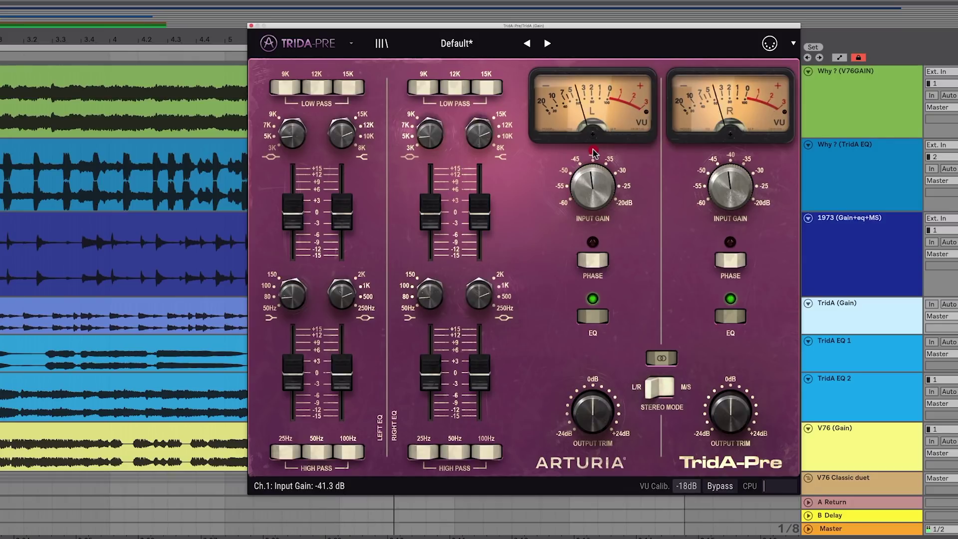
drag(593, 152, 588, 131)
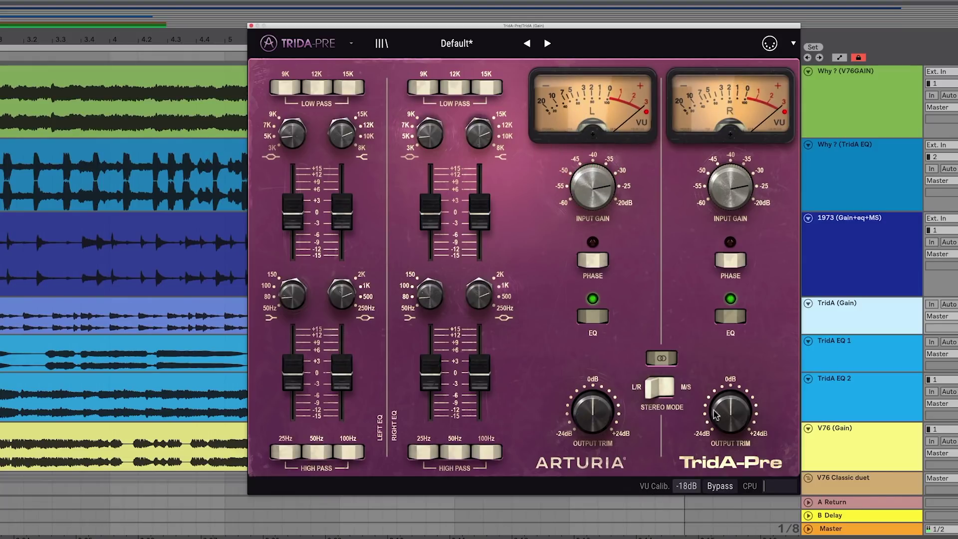
click(721, 486)
click(721, 486)
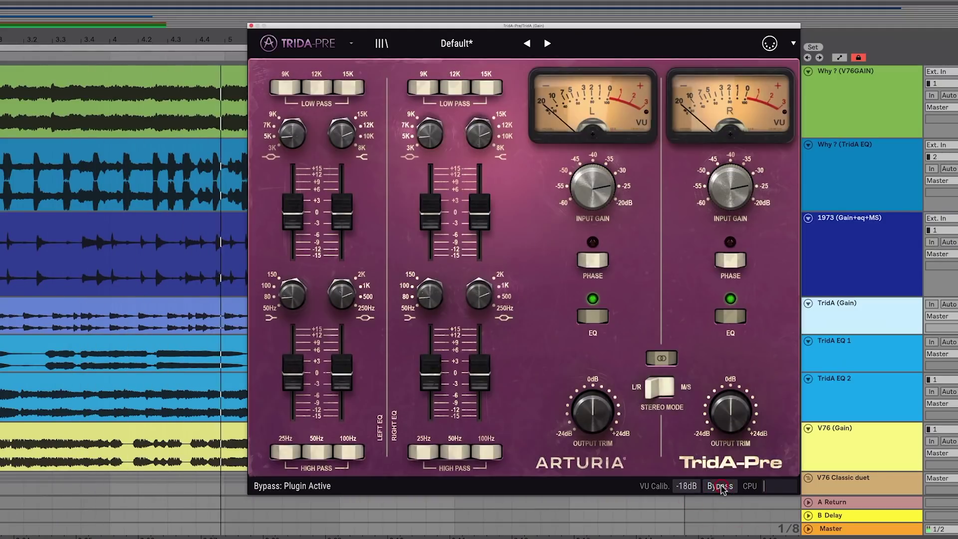
- Set the TridA-Pre input gain to -20 dB and compare the result with the bypassed signal
drag(607, 201, 608, 183)
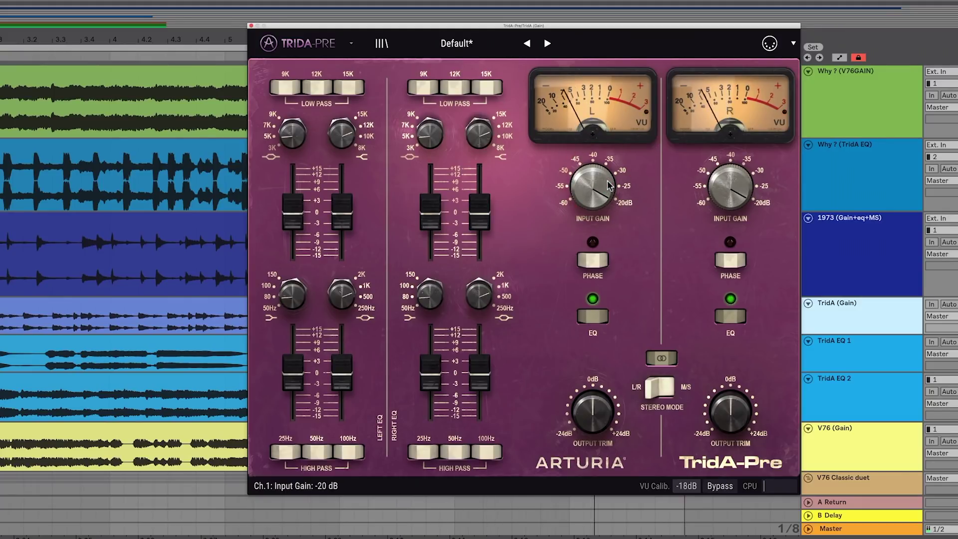
click(717, 486)
click(716, 487)
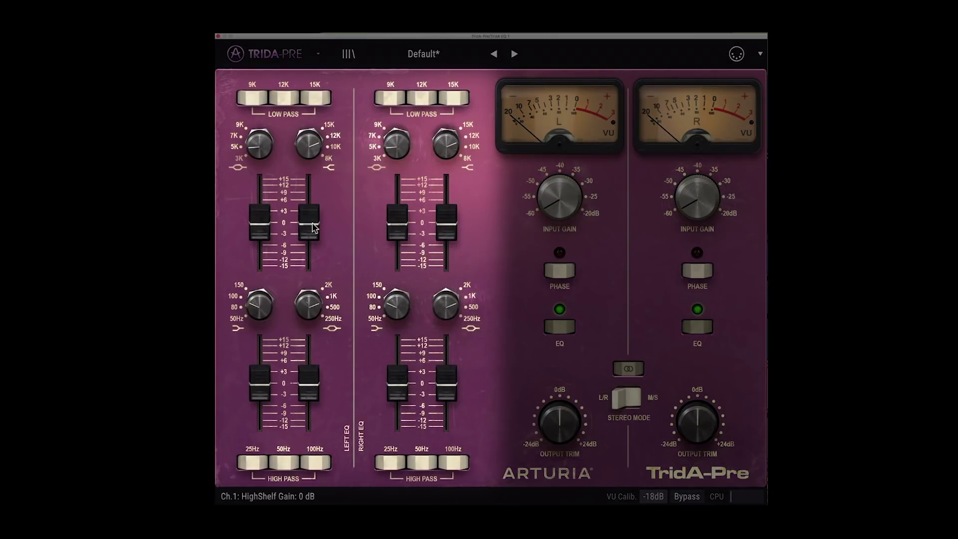
- Try the left EQ's high shelf, bell and low shelf gain faders and the low shelf frequency in the TridA EQ 1 instance
drag(310, 230, 309, 228)
click(254, 220)
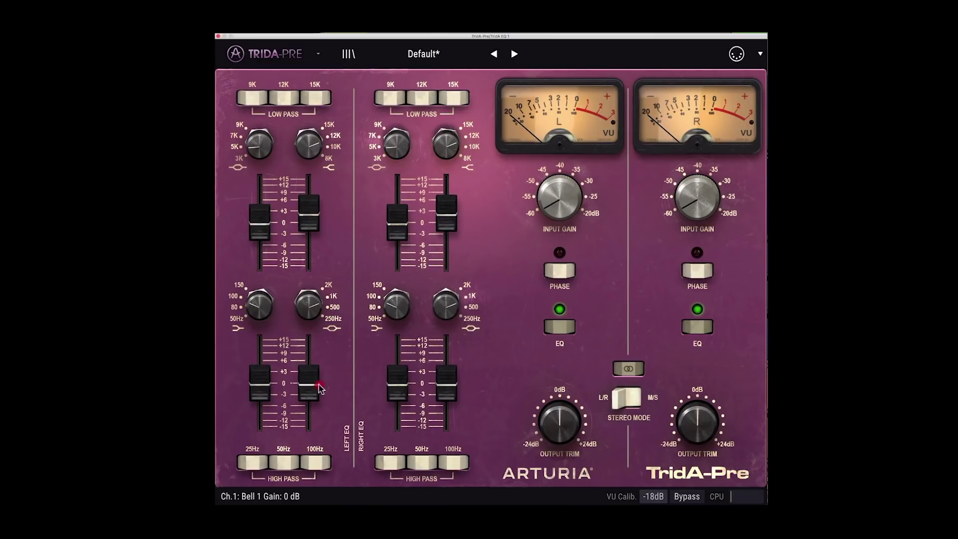
drag(270, 386, 271, 384)
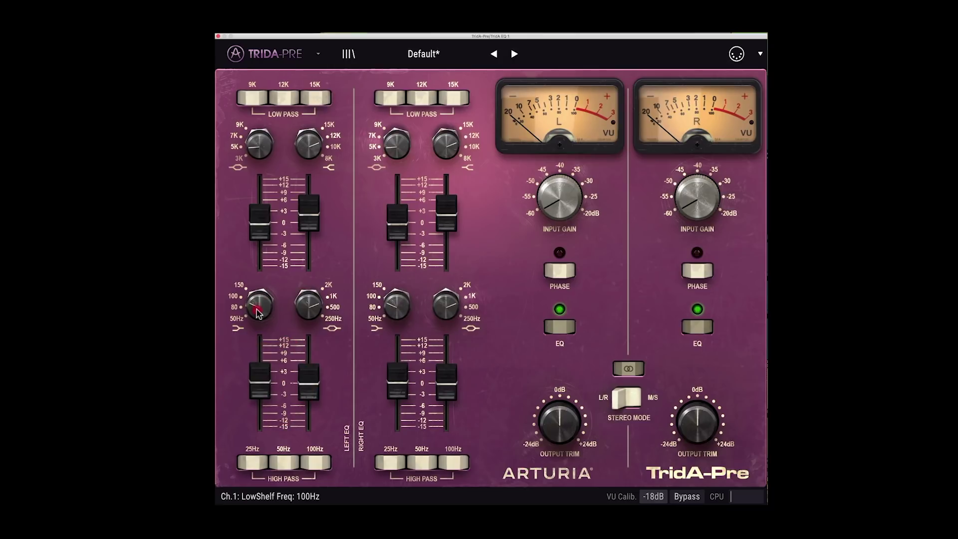
drag(259, 306, 259, 295)
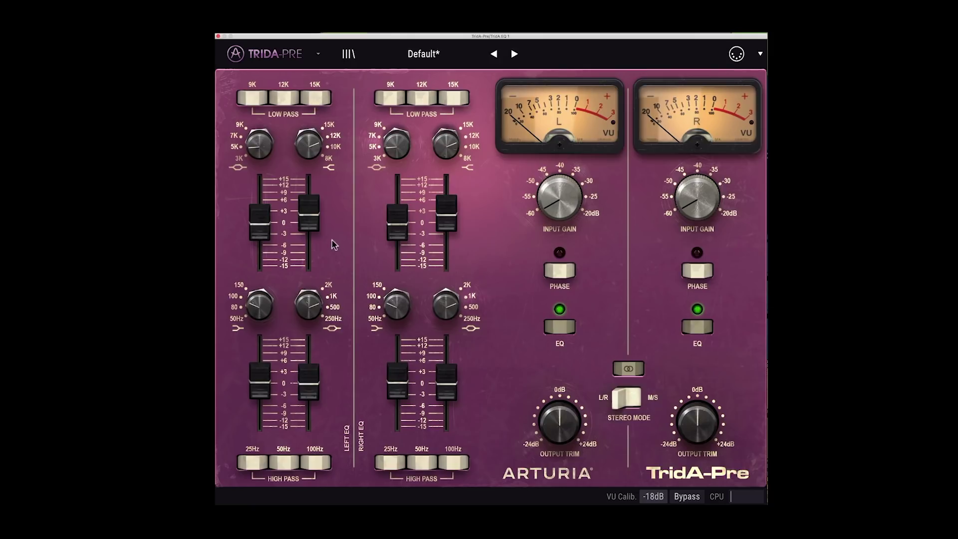
drag(316, 220, 316, 295)
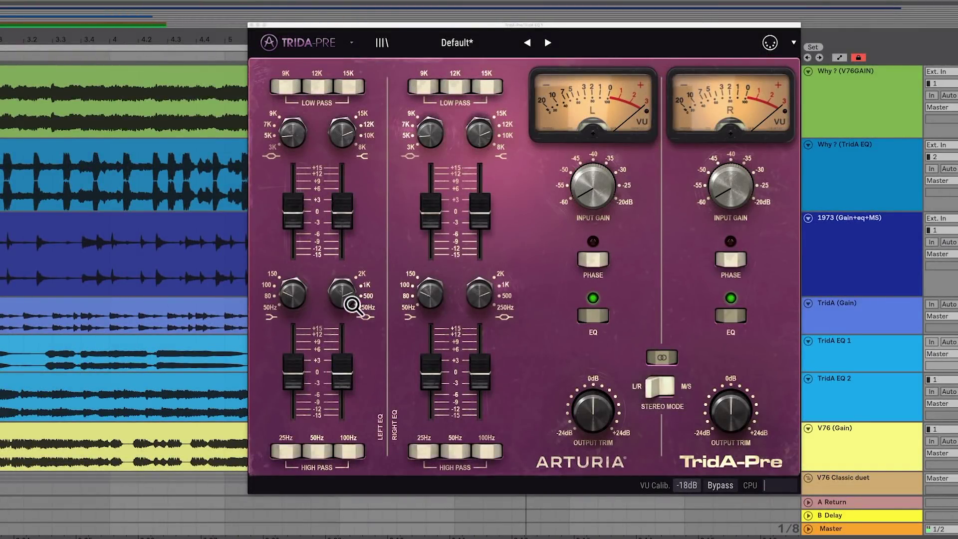
- Cut the Bell 1 gain to -3.5 dB, raise Bell 2's frequency, and boost Bell 2 to about +3 dB and the high shelf to about +5 dB
drag(340, 371, 343, 385)
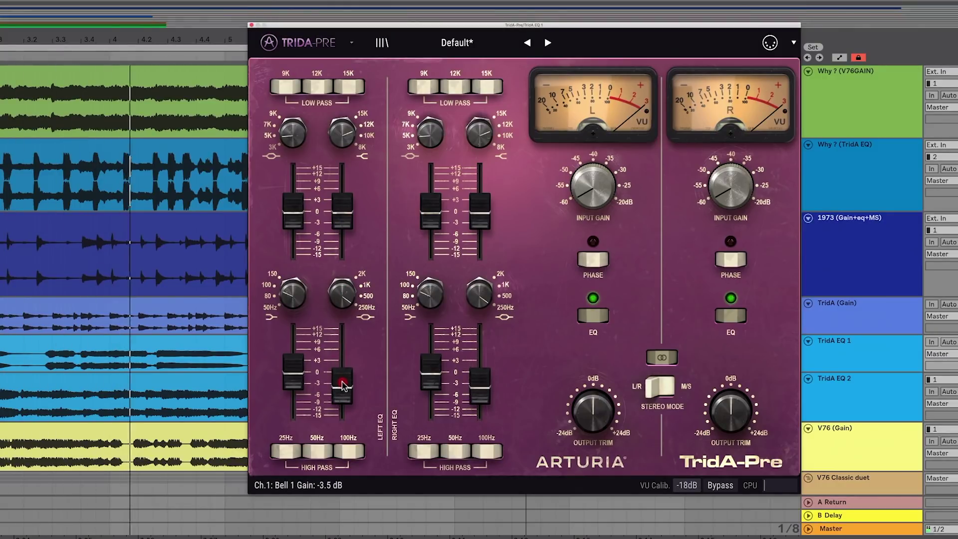
drag(293, 129, 293, 128)
drag(292, 205, 292, 192)
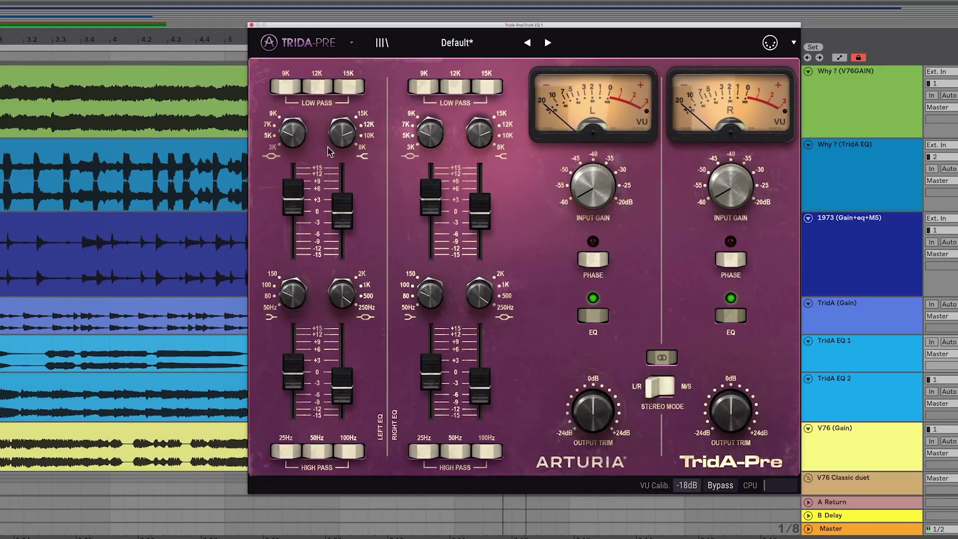
drag(343, 207, 344, 188)
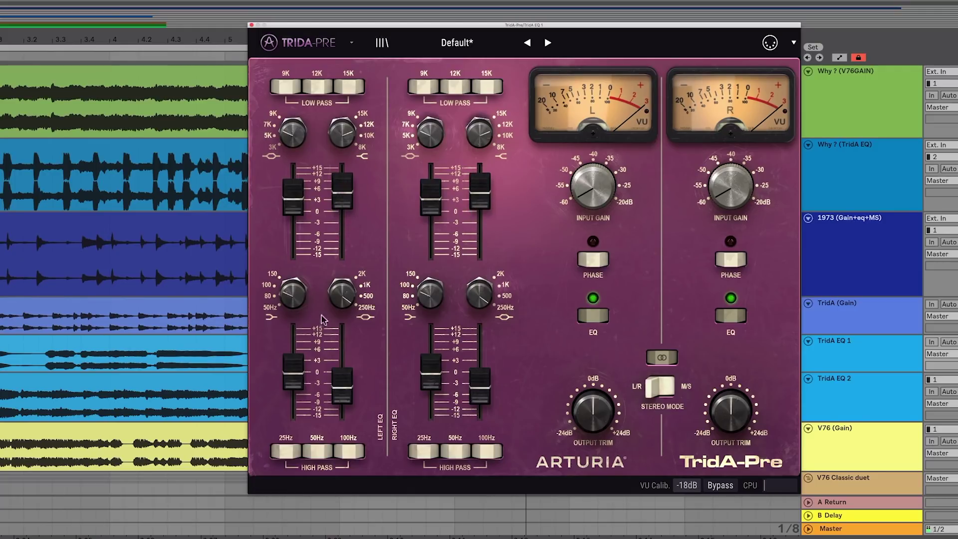
- Engage the 50 Hz and 25 Hz high-pass filters and bypass TridA-Pre to hear the unprocessed signal
click(317, 449)
click(286, 450)
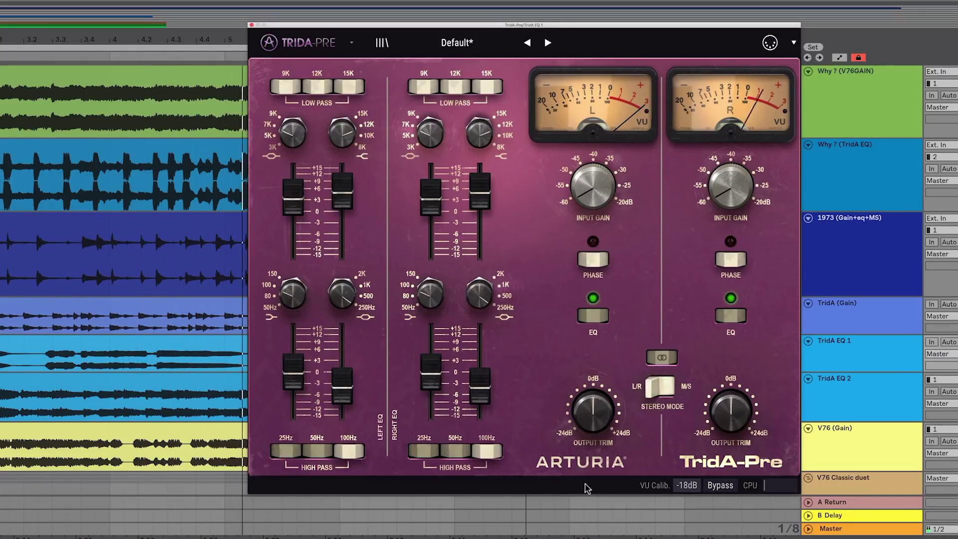
click(720, 485)
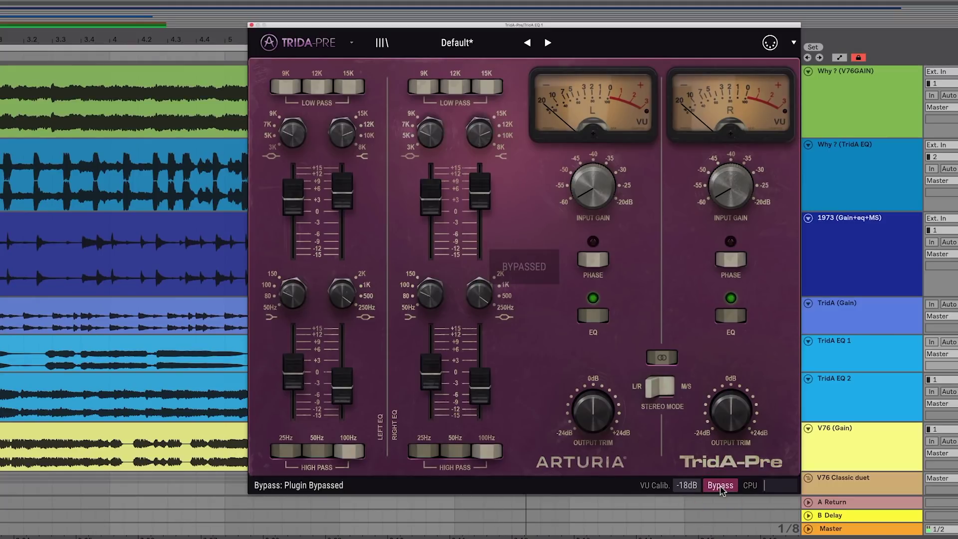
- Toggle the TridA-Pre bypass on and off to compare the equalized signal with the unprocessed one
click(720, 486)
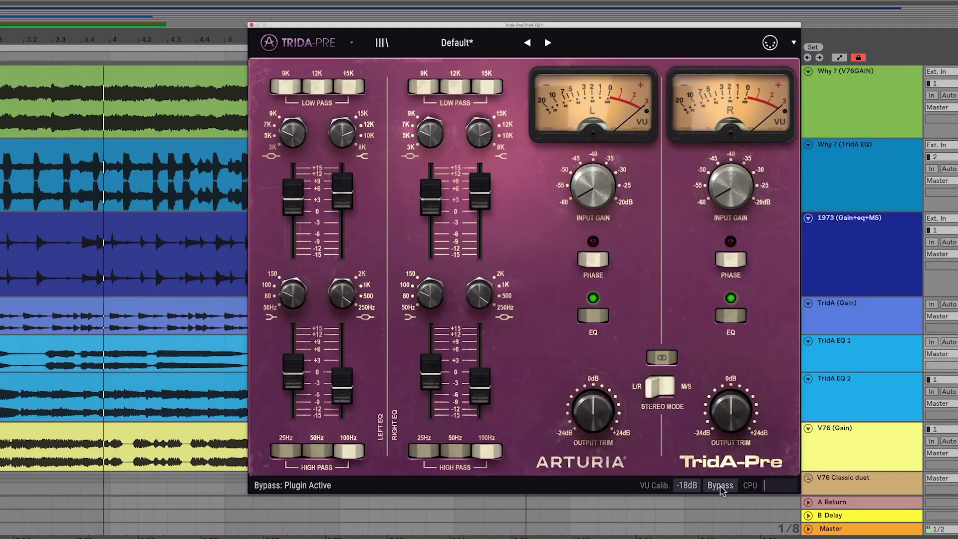
click(720, 485)
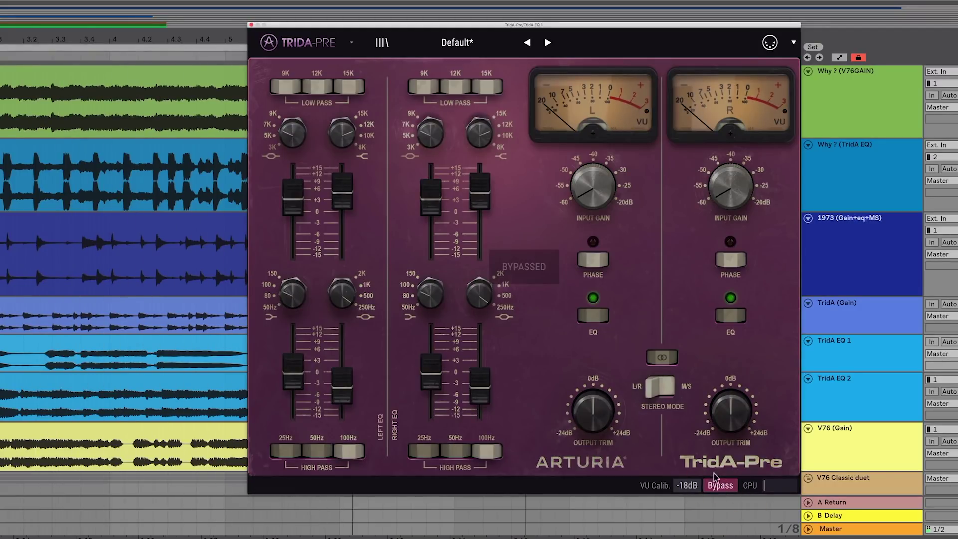
click(719, 485)
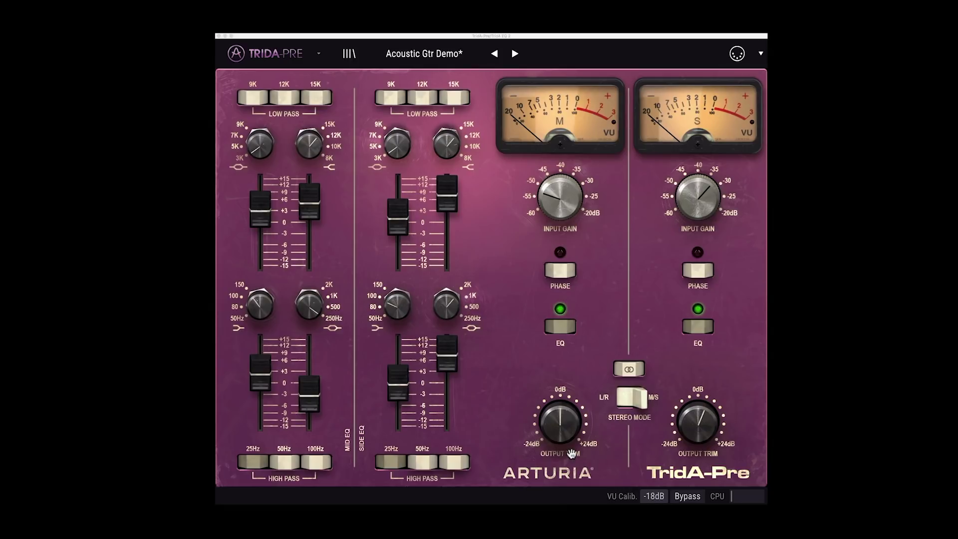
click(569, 448)
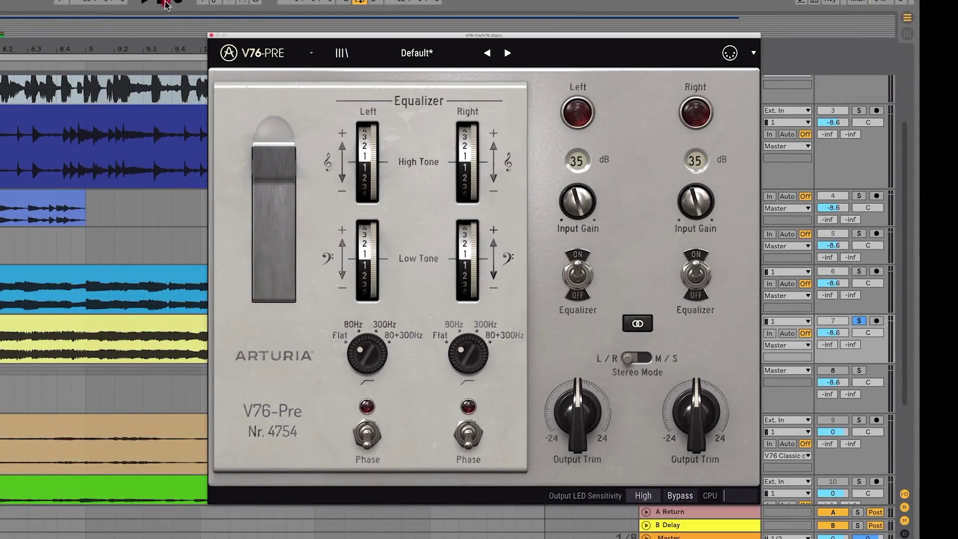
- Start playback, raise the linked V76-Pre input gain above 35 dB, and compare the result with the bypassed signal
click(144, 2)
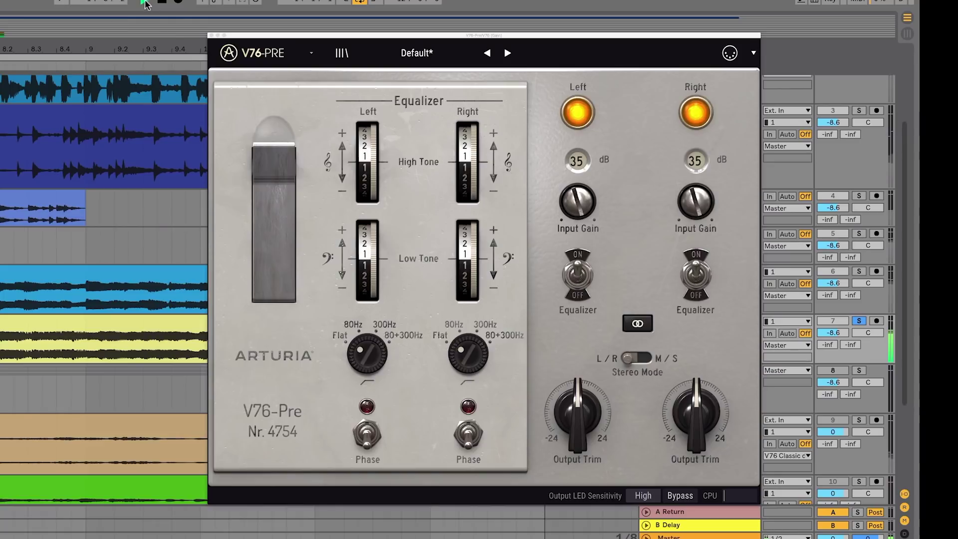
mouse_move(577, 202)
mouse_down()
mouse_move(592, 277)
mouse_move(571, 230)
mouse_move(571, 158)
mouse_move(576, 196)
mouse_up()
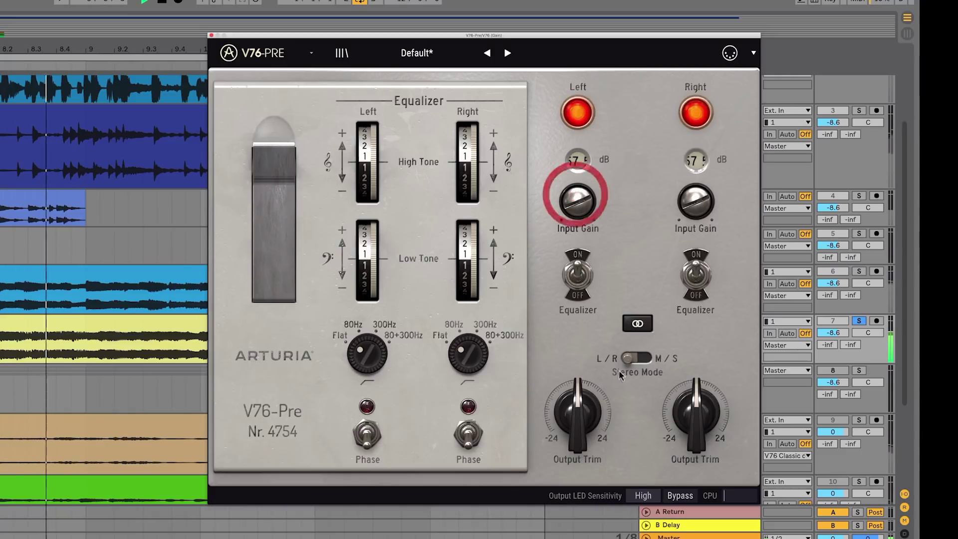
click(681, 496)
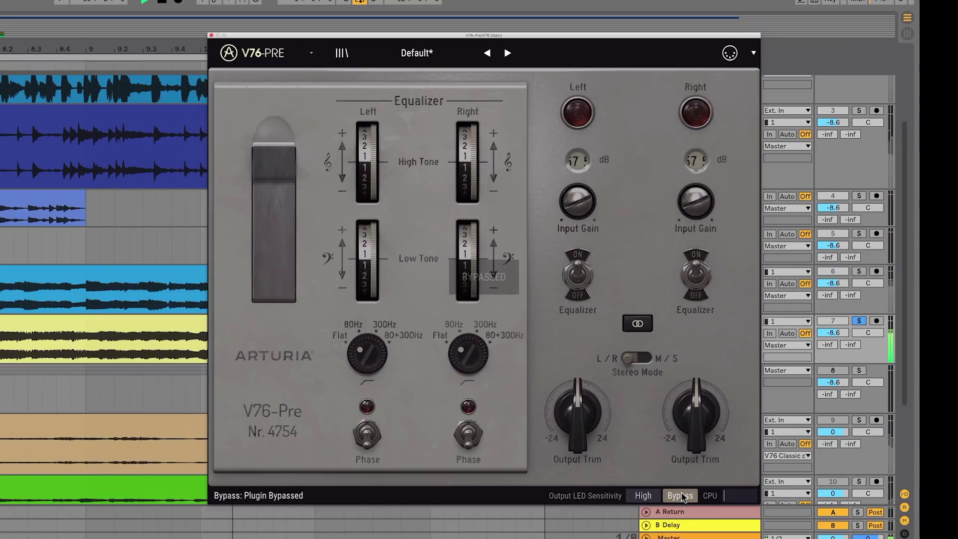
click(681, 496)
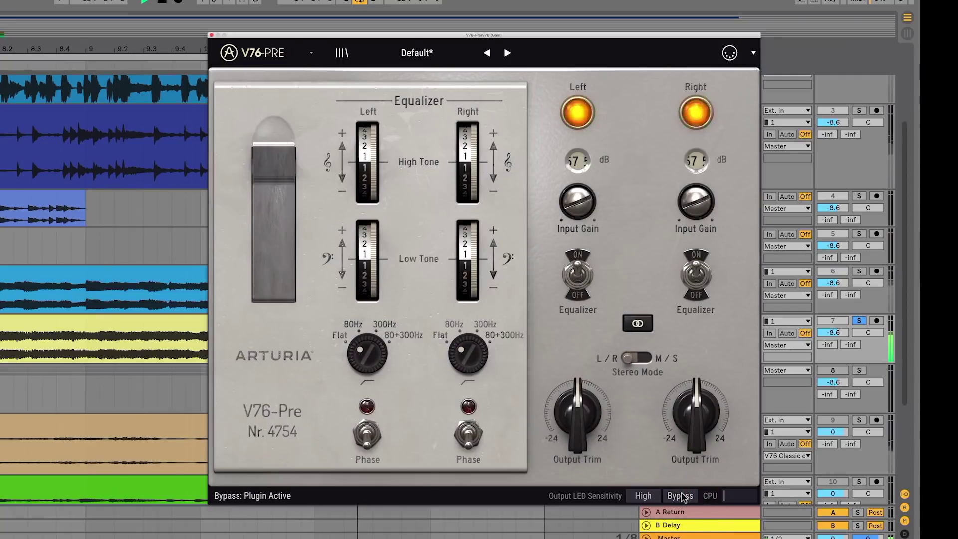
- Readjust the linked V76-Pre input gain on both channels and compare the new setting with the bypassed signal
drag(582, 215, 584, 248)
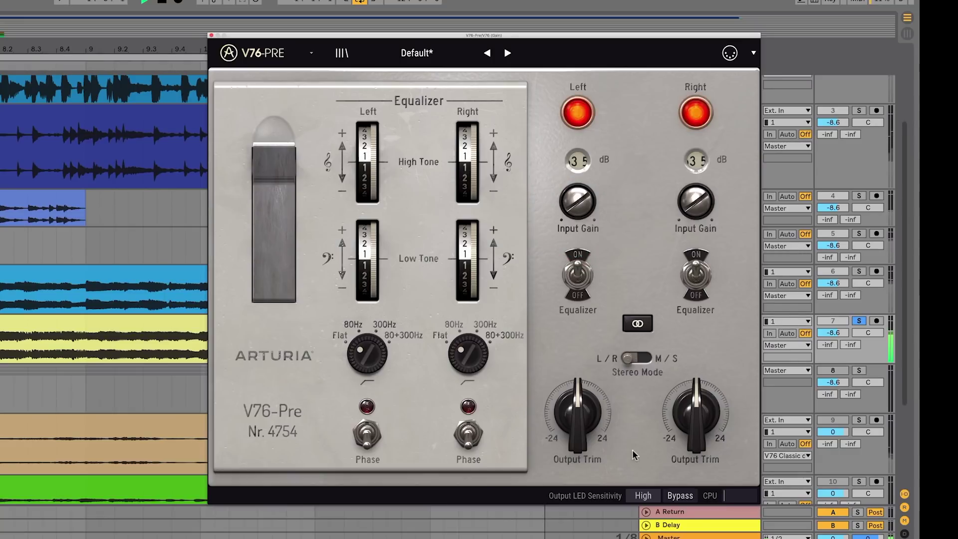
click(676, 496)
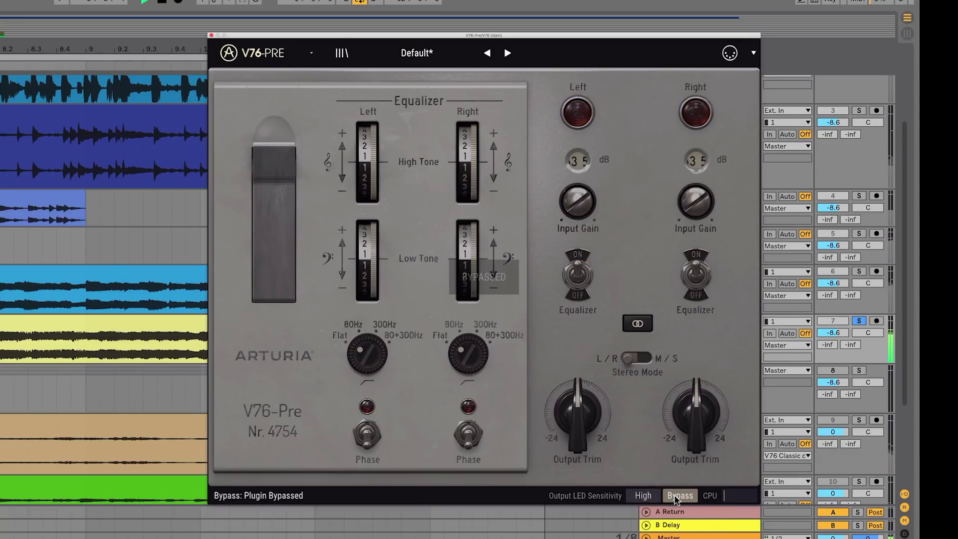
click(676, 497)
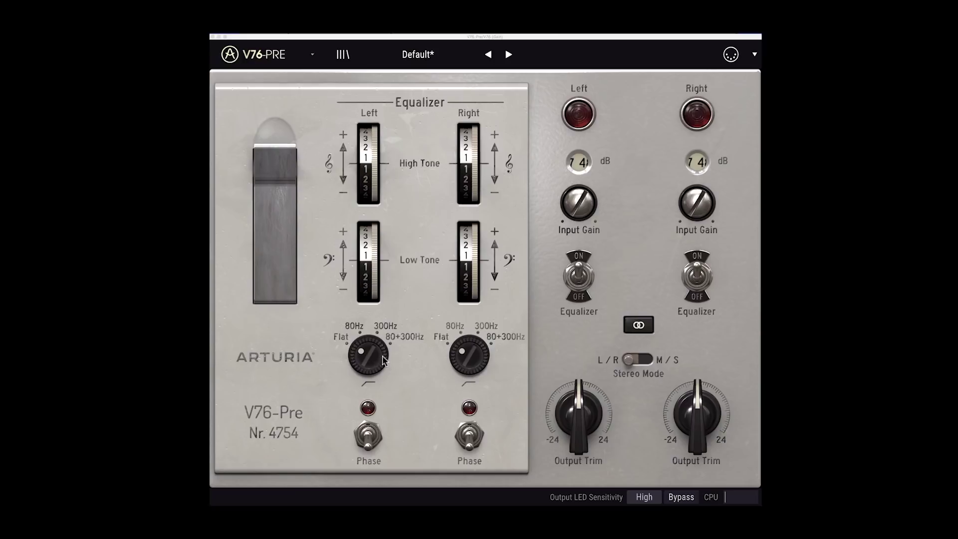
- Try the V76-Pre left channel's high-pass filter at 80 Hz and return it to Flat
drag(377, 359, 376, 340)
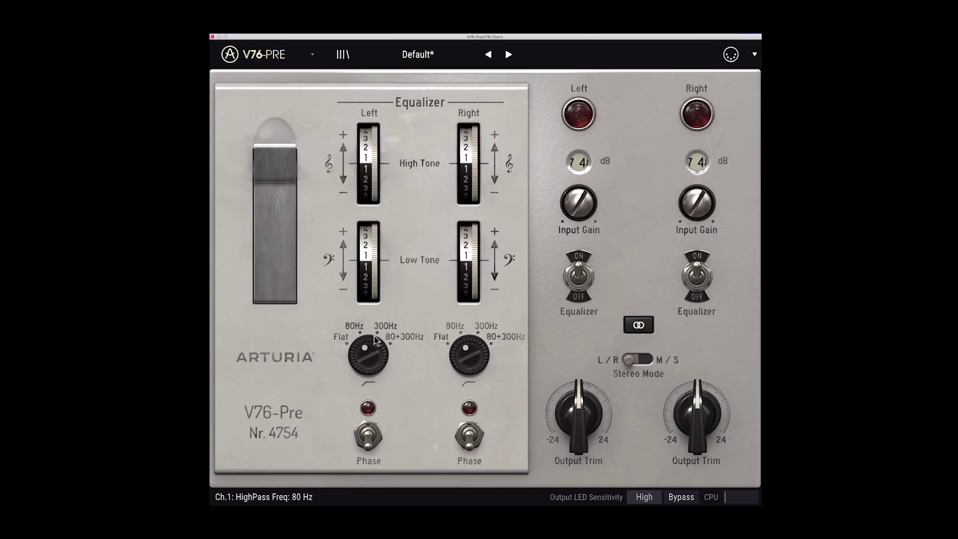
drag(372, 360, 437, 413)
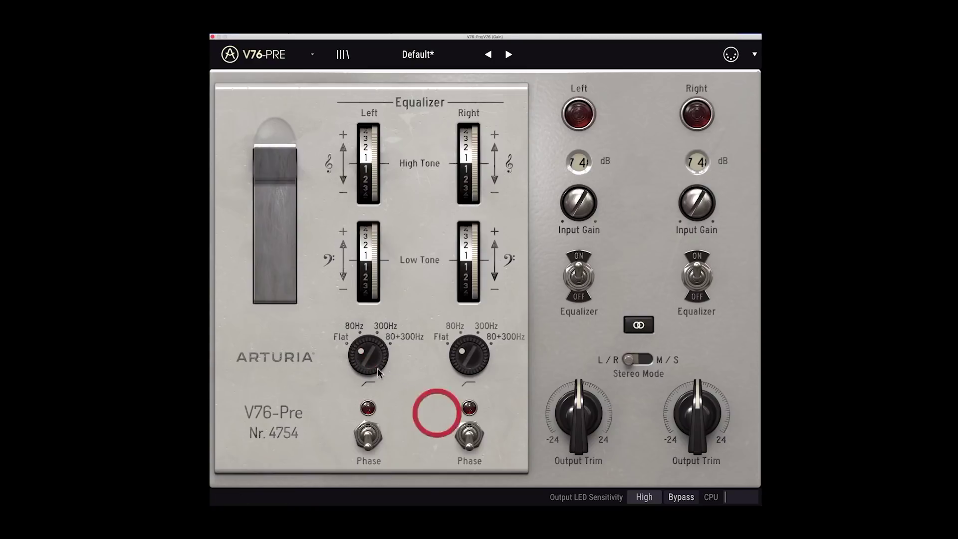
drag(395, 384, 437, 413)
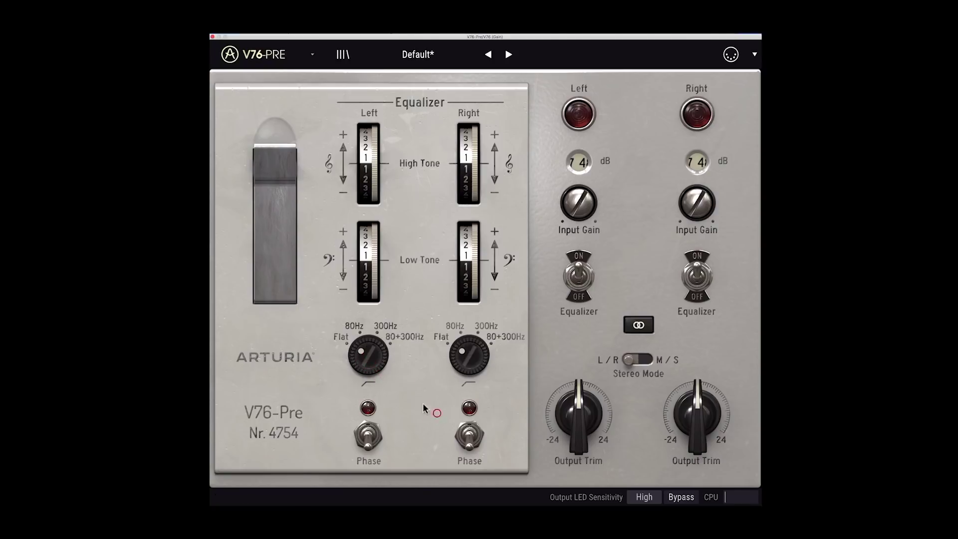